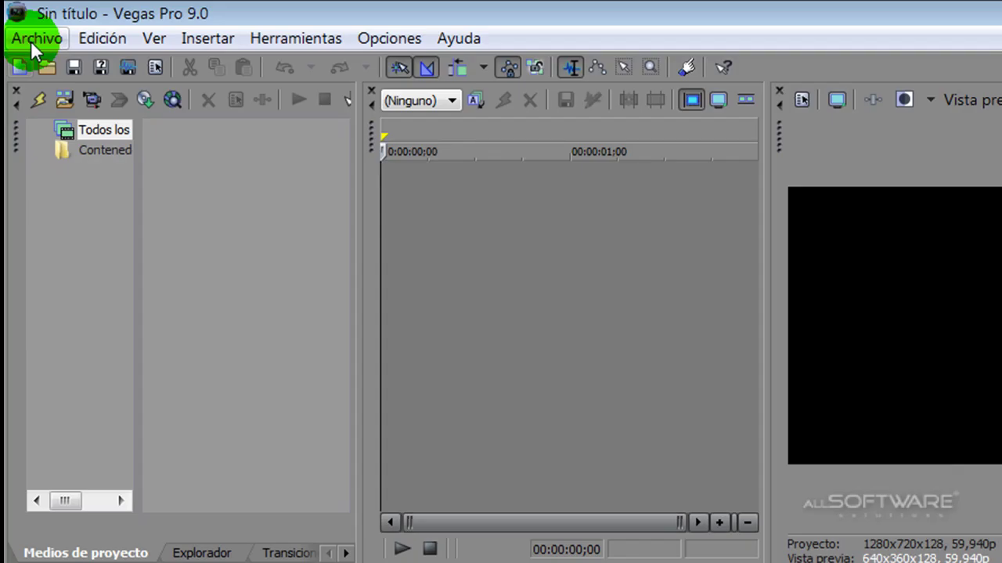
Step: Open the media import dialog and go to the user's personal folder
{"action": "left_click", "coordinate": [47, 27]}
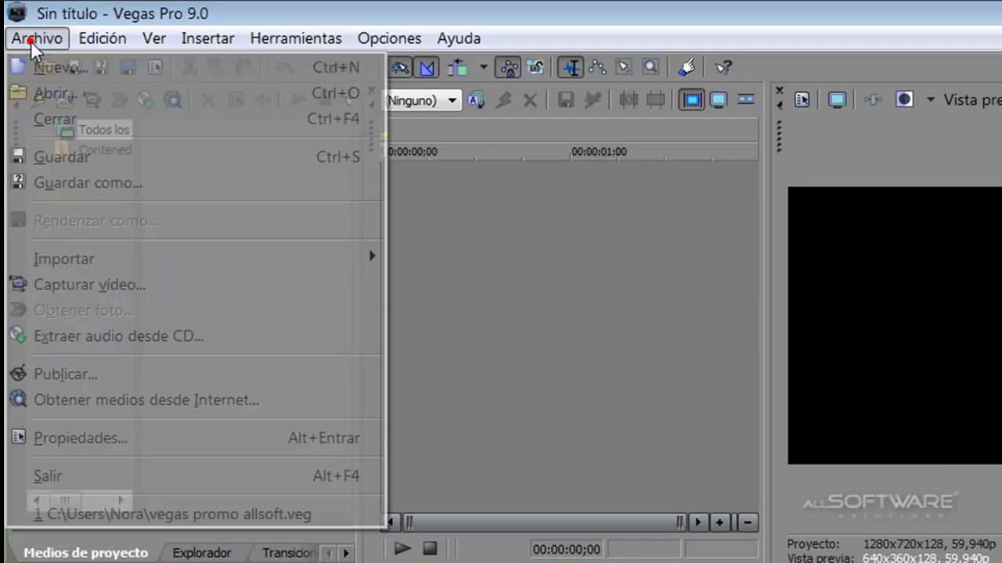
{"action": "mouse_move", "coordinate": [117, 262]}
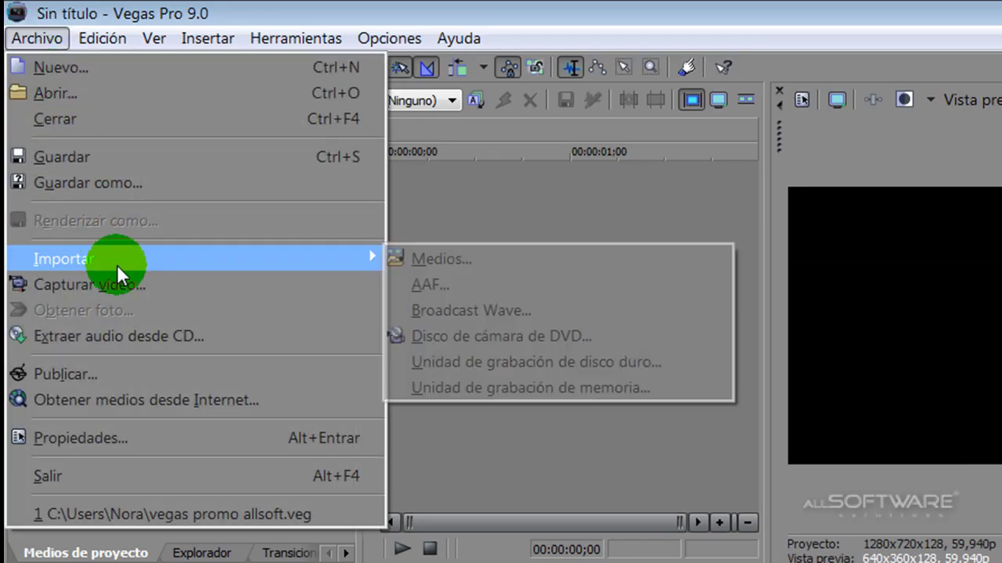
{"action": "left_click", "coordinate": [448, 259]}
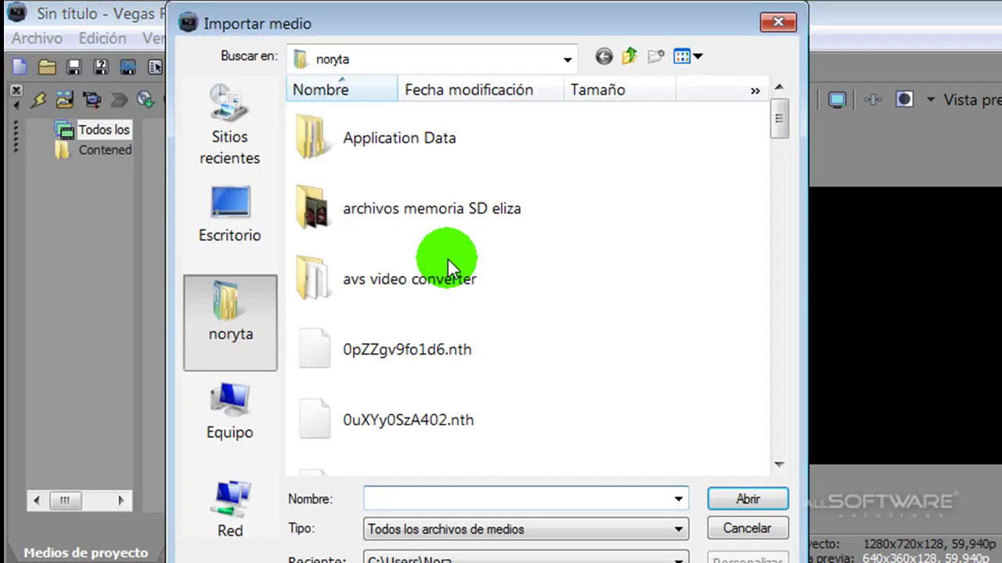
{"action": "left_click", "coordinate": [631, 302]}
{"action": "scroll", "coordinate": [631, 301], "scroll_direction": "down", "scroll_amount": 10}
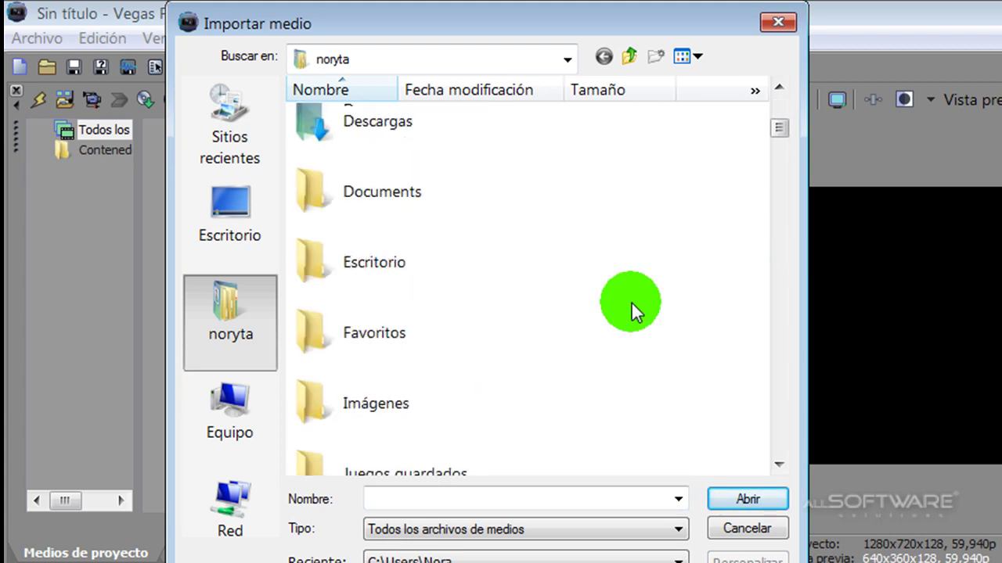
{"action": "scroll", "coordinate": [630, 301], "scroll_direction": "down", "scroll_amount": 10}
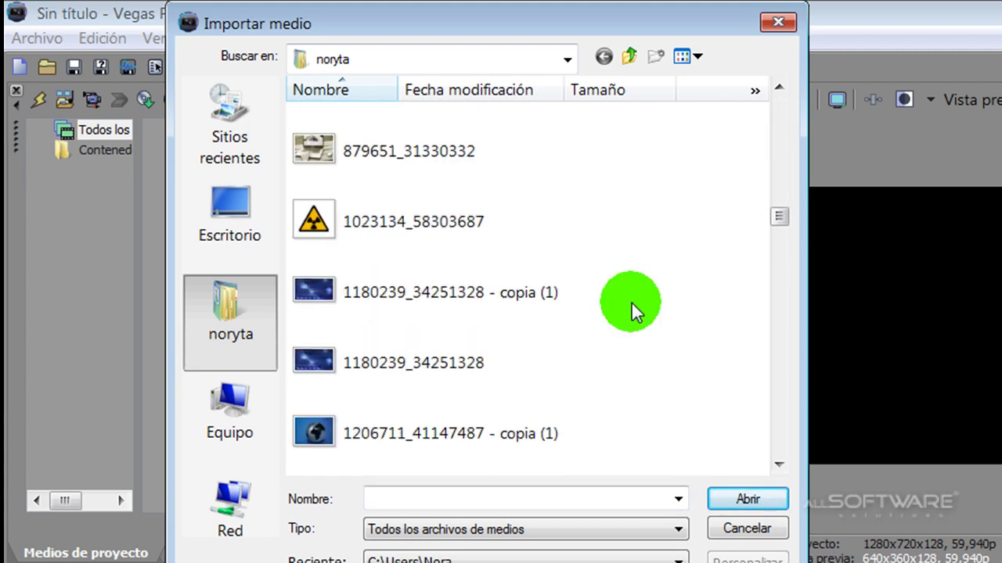
{"action": "left_click", "coordinate": [568, 58]}
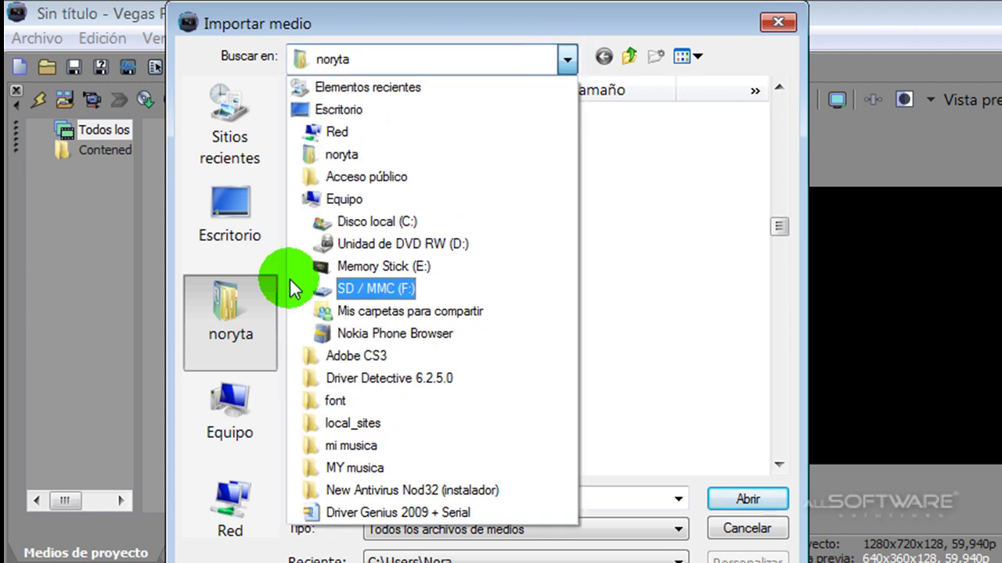
{"action": "left_click", "coordinate": [344, 159]}
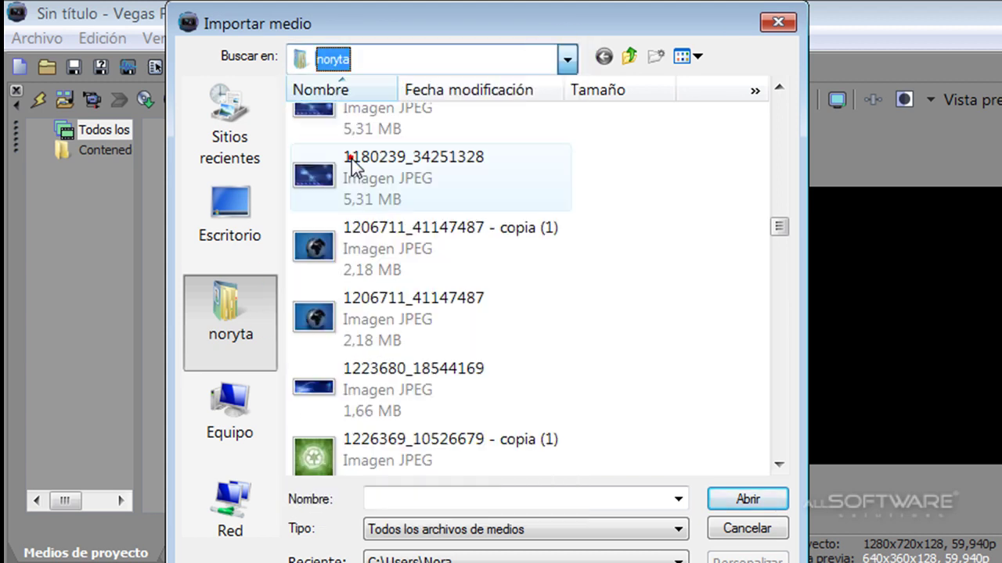
Step: Select the green recycling image 1226369_10526679 - copia (1) for import
{"action": "left_click", "coordinate": [543, 326]}
{"action": "scroll", "coordinate": [541, 320], "scroll_direction": "down", "scroll_amount": 3}
{"action": "scroll", "coordinate": [541, 324], "scroll_direction": "up", "scroll_amount": 1}
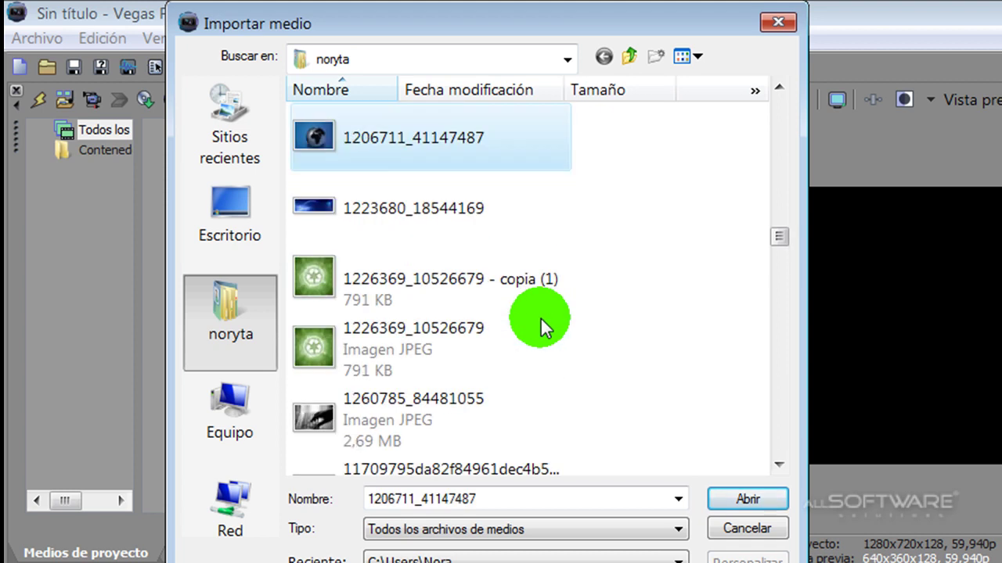
{"action": "left_click", "coordinate": [317, 281]}
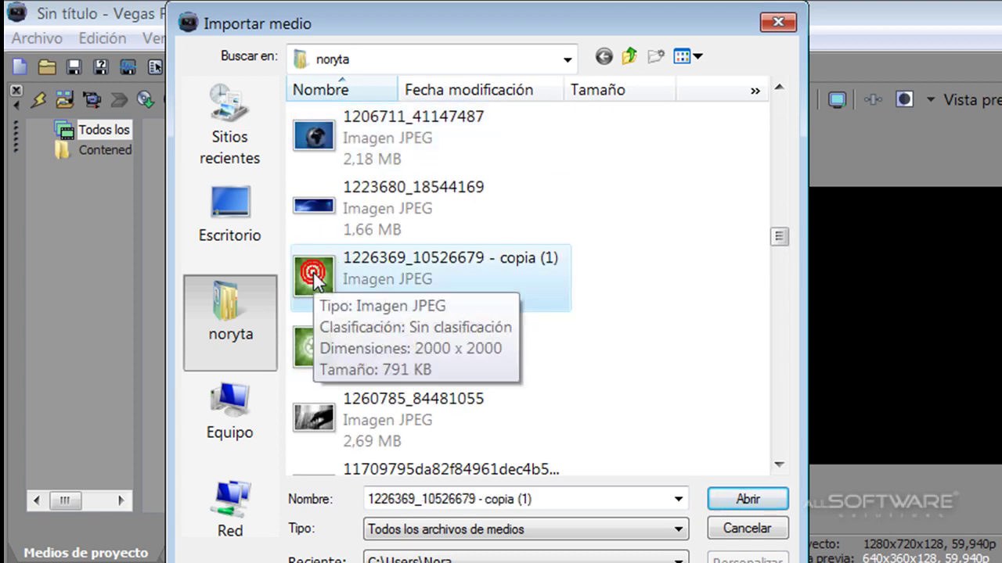
Step: Add publi 2 copia.jpg and logo.jpg to the file selection and import the three images into the project media
{"action": "scroll", "coordinate": [317, 282], "scroll_direction": "down", "scroll_amount": 3}
{"action": "scroll", "coordinate": [313, 272], "scroll_direction": "down", "scroll_amount": 15}
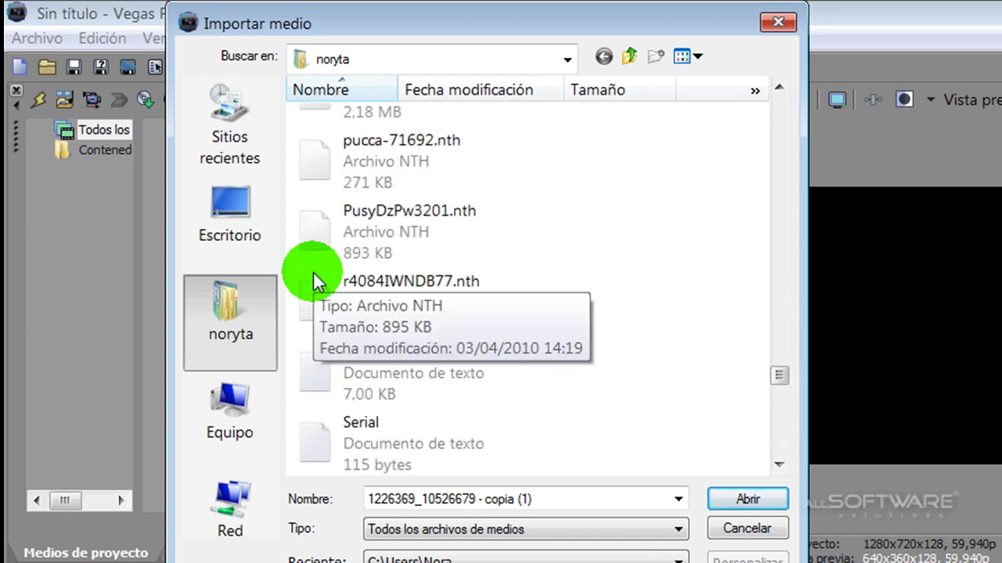
{"action": "scroll", "coordinate": [313, 271], "scroll_direction": "down", "scroll_amount": 10}
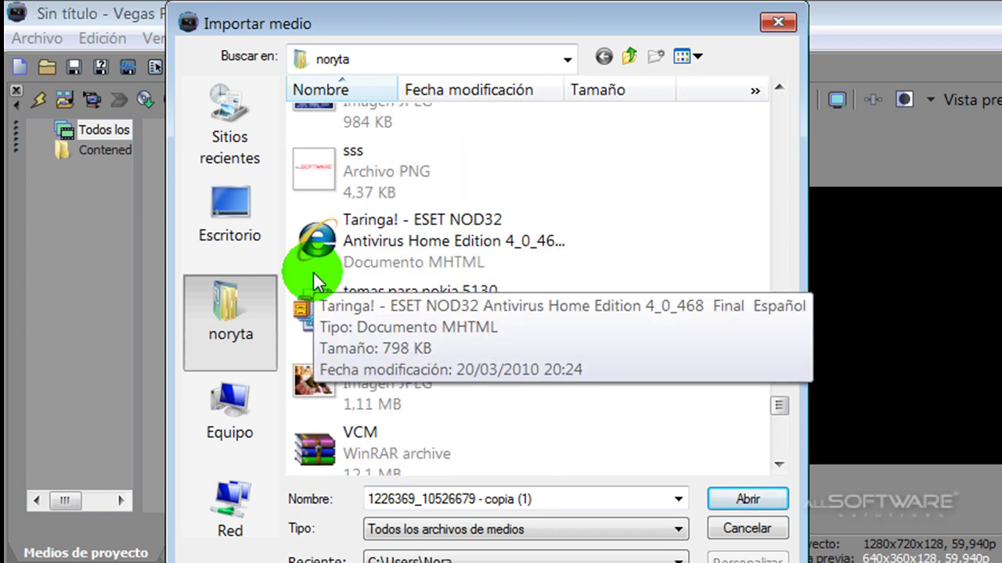
{"action": "scroll", "coordinate": [313, 272], "scroll_direction": "up", "scroll_amount": 1}
{"action": "scroll", "coordinate": [327, 346], "scroll_direction": "up", "scroll_amount": 1}
{"action": "scroll", "coordinate": [323, 333], "scroll_direction": "up", "scroll_amount": 3}
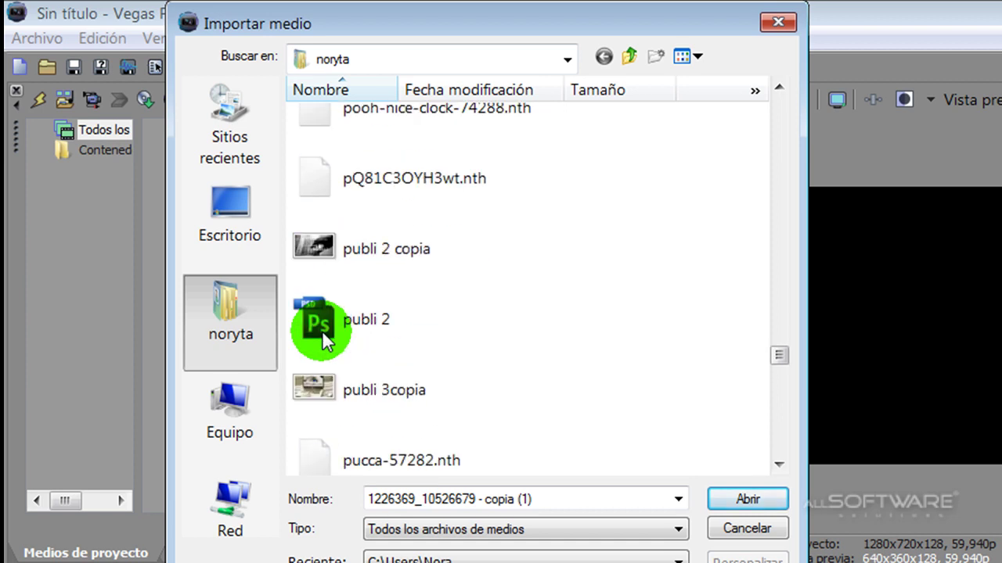
{"action": "left_click", "coordinate": [317, 248], "text": "ctrl"}
{"action": "scroll", "coordinate": [315, 259], "scroll_direction": "up", "scroll_amount": 5}
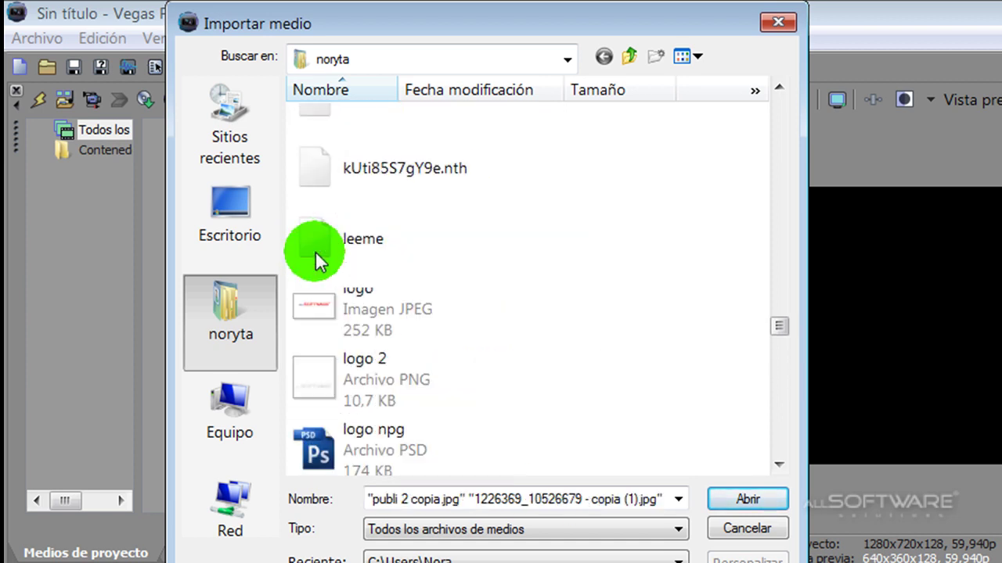
{"action": "left_click", "coordinate": [313, 310], "text": "ctrl"}
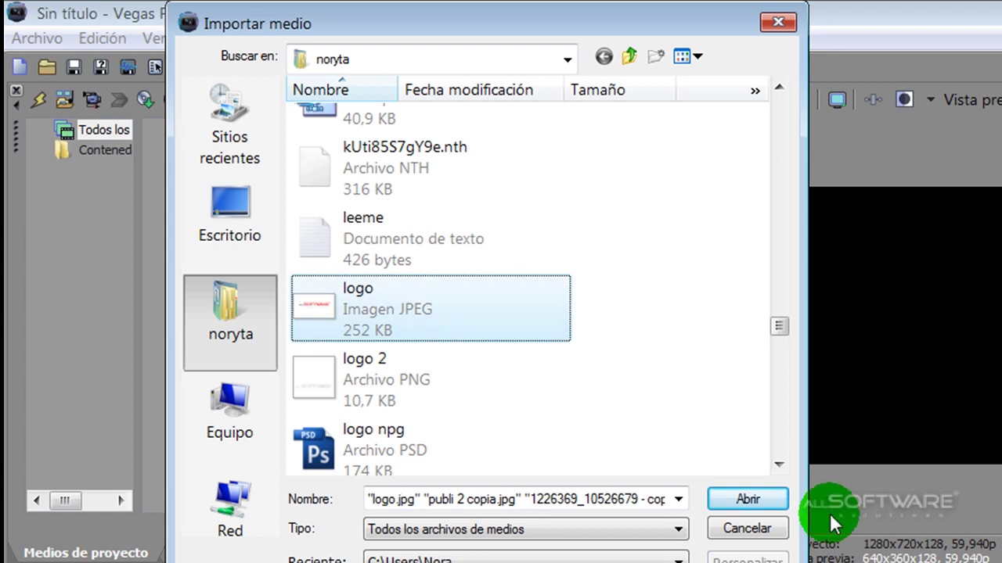
{"action": "left_click", "coordinate": [779, 504]}
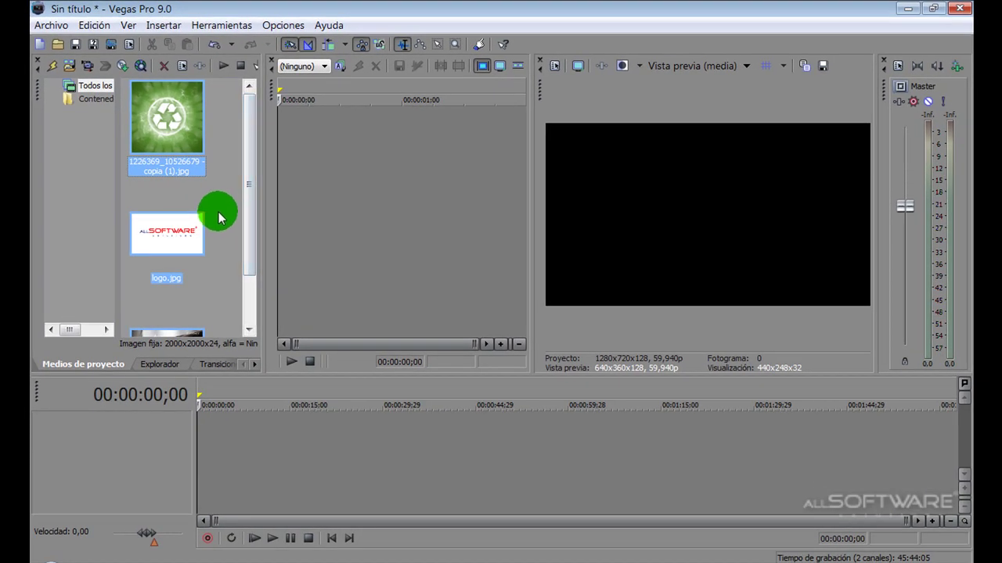
Step: Place logo.jpg at the very start of the empty timeline on a new video track
{"action": "left_click", "coordinate": [219, 217]}
{"action": "left_click_drag", "start_coordinate": [250, 190], "coordinate": [261, 168]}
{"action": "left_click", "coordinate": [159, 241]}
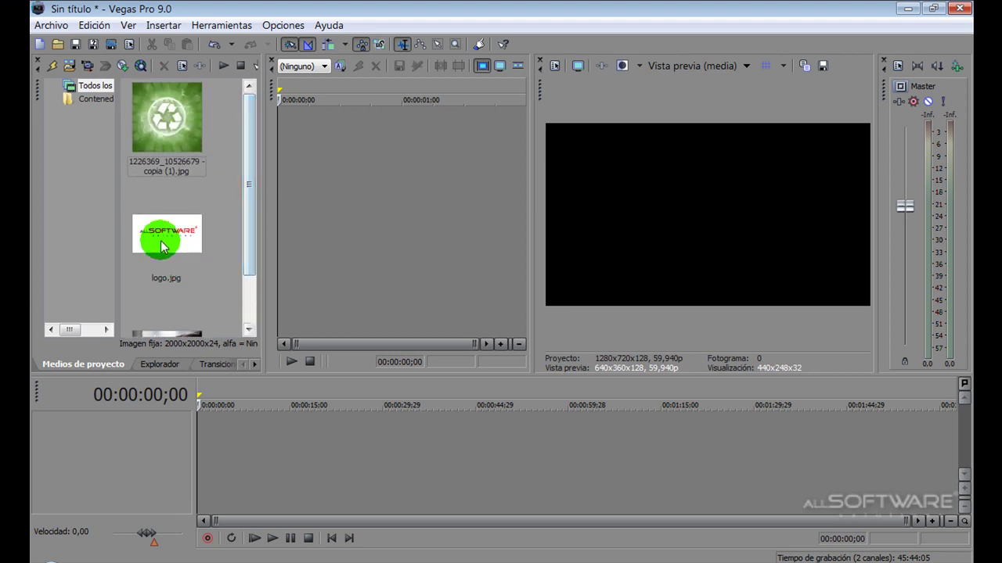
{"action": "left_click_drag", "start_coordinate": [161, 248], "coordinate": [166, 251]}
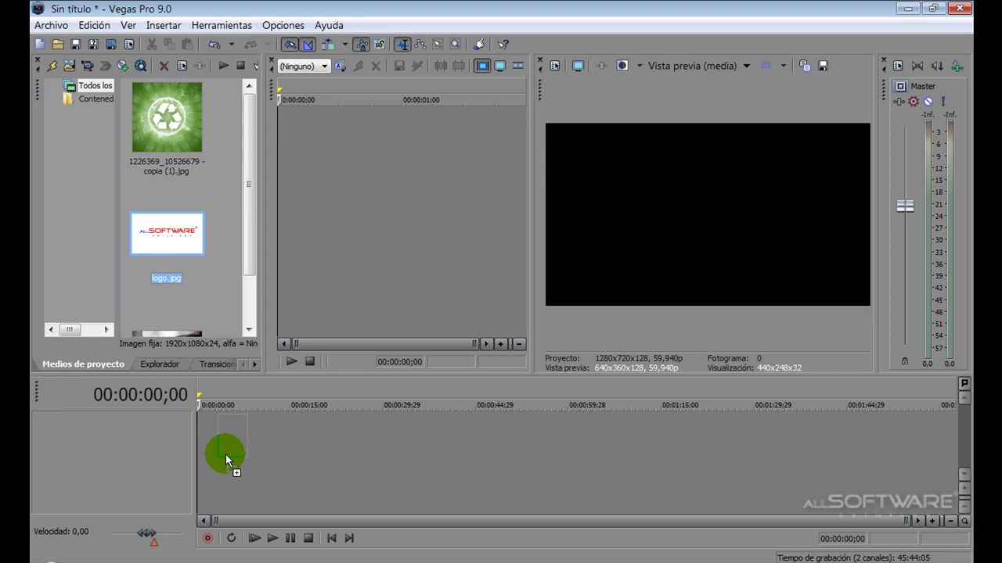
{"action": "left_click_drag", "start_coordinate": [198, 442], "coordinate": [200, 439]}
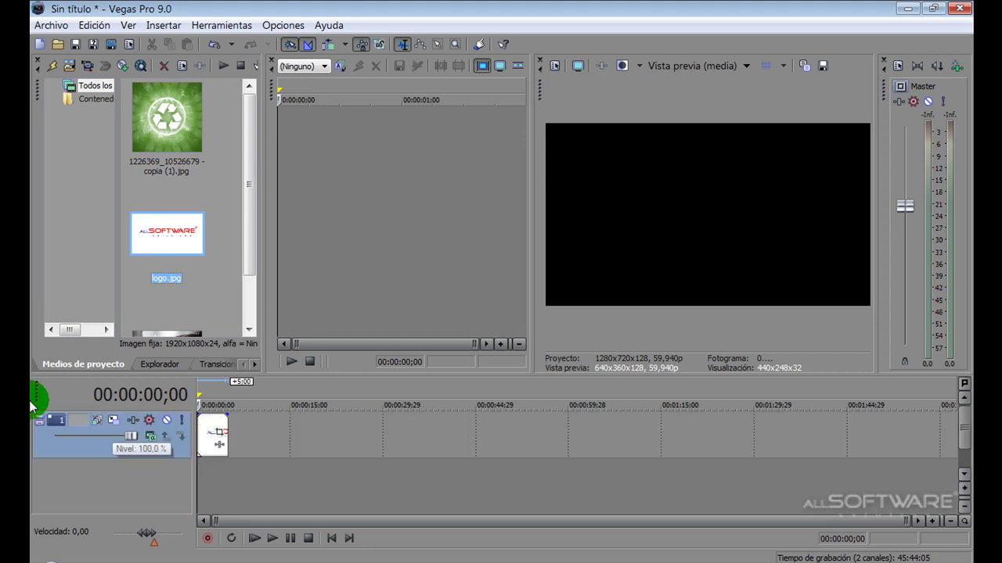
Step: Add the green recycling image after the logo clip and publi 2 copia.jpg after it on the same track
{"action": "left_click", "coordinate": [245, 442]}
{"action": "scroll", "coordinate": [246, 442], "scroll_direction": "up", "scroll_amount": 5}
{"action": "scroll", "coordinate": [245, 442], "scroll_direction": "up", "scroll_amount": 2}
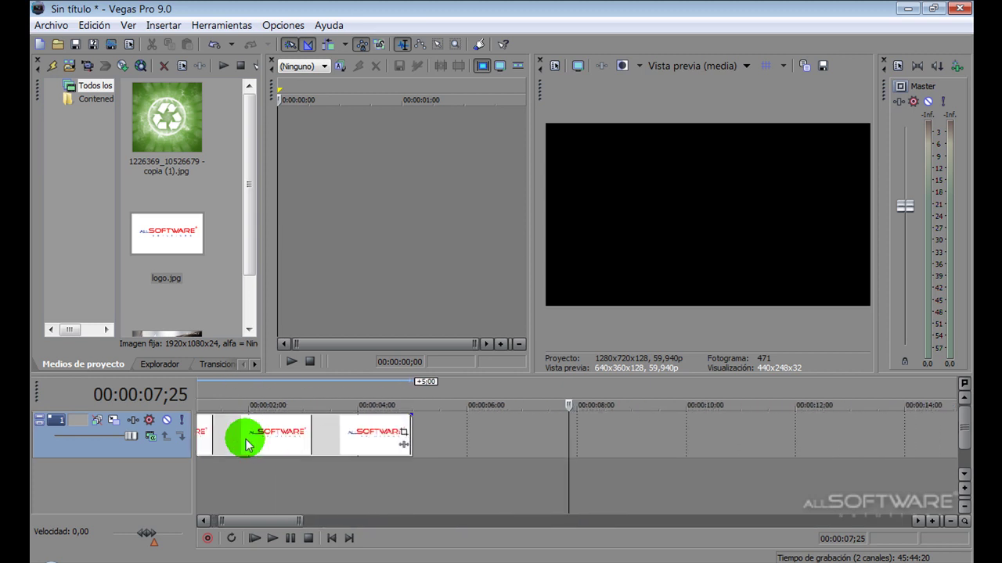
{"action": "left_click", "coordinate": [180, 118]}
{"action": "mouse_move", "coordinate": [249, 134]}
{"action": "left_mouse_down"}
{"action": "mouse_move", "coordinate": [244, 212]}
{"action": "mouse_move", "coordinate": [246, 129]}
{"action": "left_mouse_up"}
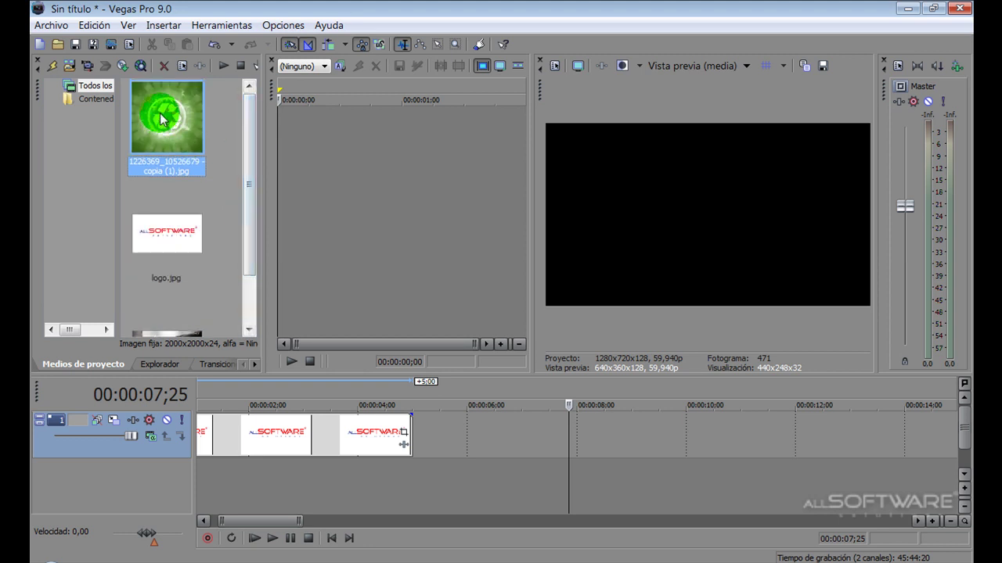
{"action": "left_click_drag", "start_coordinate": [161, 119], "coordinate": [409, 442]}
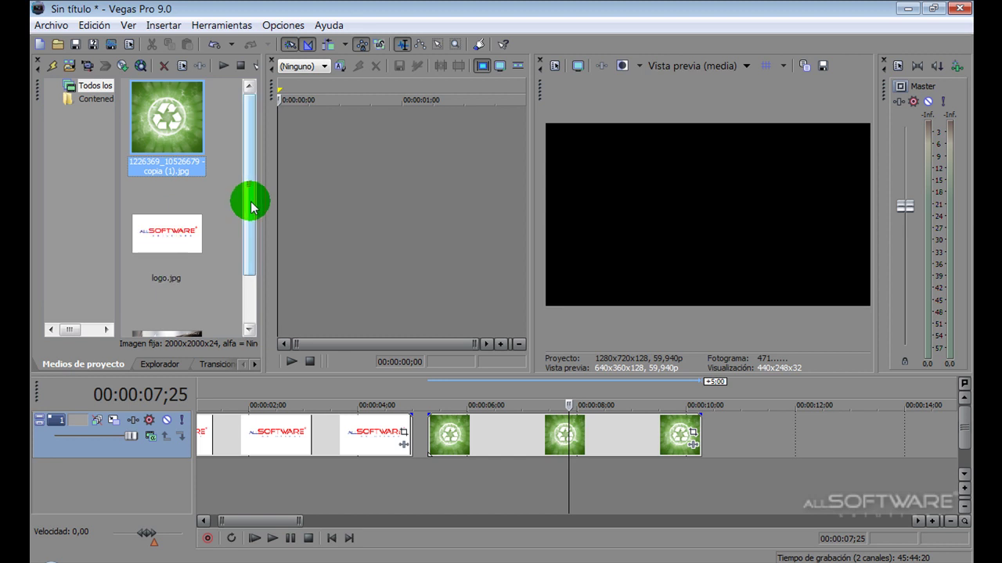
{"action": "left_click_drag", "start_coordinate": [251, 201], "coordinate": [249, 349]}
{"action": "left_click_drag", "start_coordinate": [174, 282], "coordinate": [726, 435]}
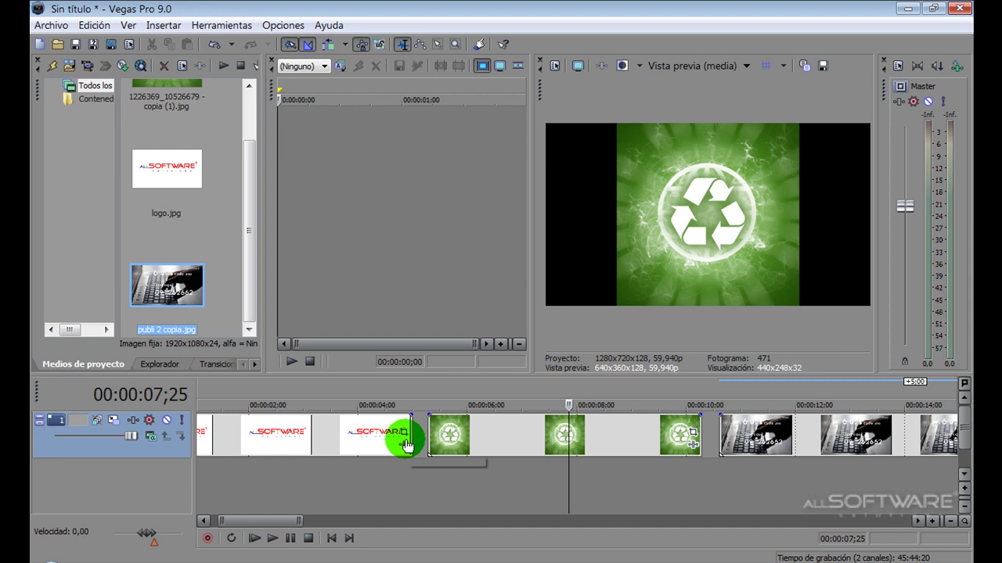
Step: Move the recycling and publi 2 copia clips earlier so each overlaps the preceding clip with a 1:00 crossfade
{"action": "left_click_drag", "start_coordinate": [519, 435], "coordinate": [536, 415]}
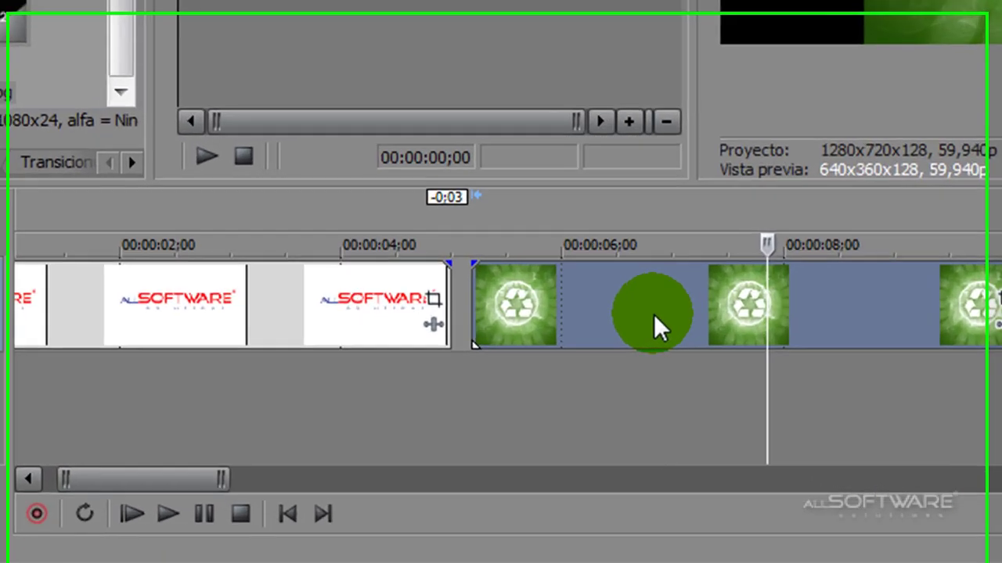
{"action": "left_click_drag", "start_coordinate": [659, 306], "coordinate": [523, 313]}
{"action": "left_click", "coordinate": [395, 300]}
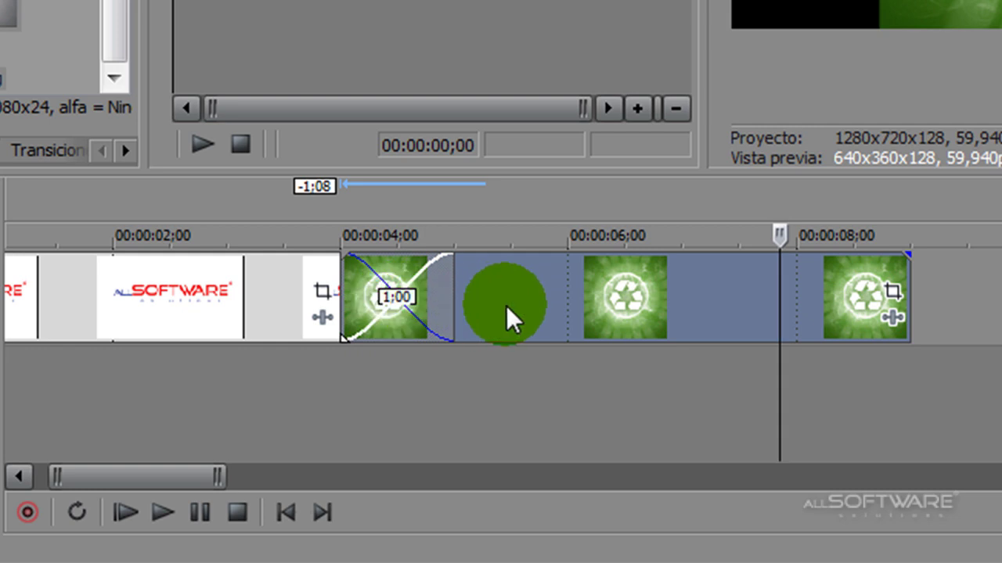
{"action": "mouse_move", "coordinate": [1001, 328]}
{"action": "left_mouse_down"}
{"action": "mouse_move", "coordinate": [950, 340]}
{"action": "mouse_move", "coordinate": [869, 325]}
{"action": "mouse_move", "coordinate": [976, 311]}
{"action": "mouse_move", "coordinate": [988, 321]}
{"action": "left_mouse_up"}
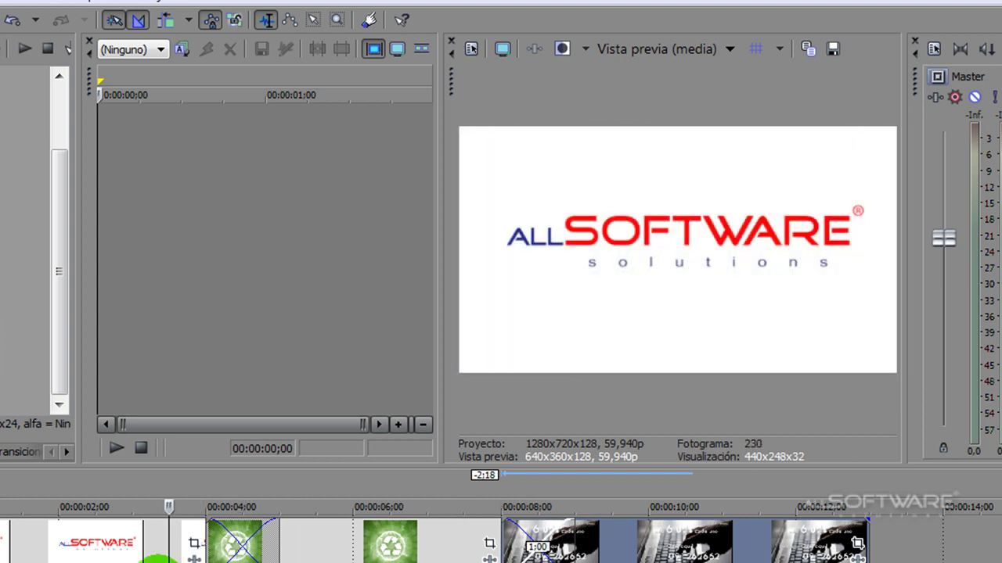
Step: Crop the recycling clip with the widescreen TV aspect ratio preset (Relación de aspecto de TV panorámica) in its Pan/Crop settings
{"action": "key", "text": "Down"}
{"action": "key", "text": "Down"}
{"action": "key", "text": "Down"}
{"action": "left_click", "coordinate": [165, 536]}
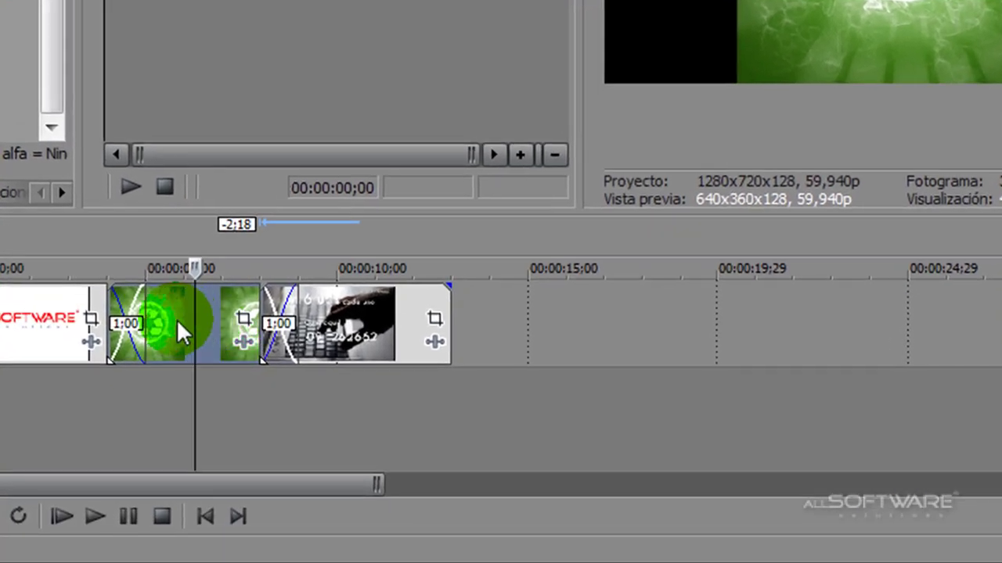
{"action": "left_click", "coordinate": [176, 319]}
{"action": "scroll", "coordinate": [176, 318], "scroll_direction": "up", "scroll_amount": 4}
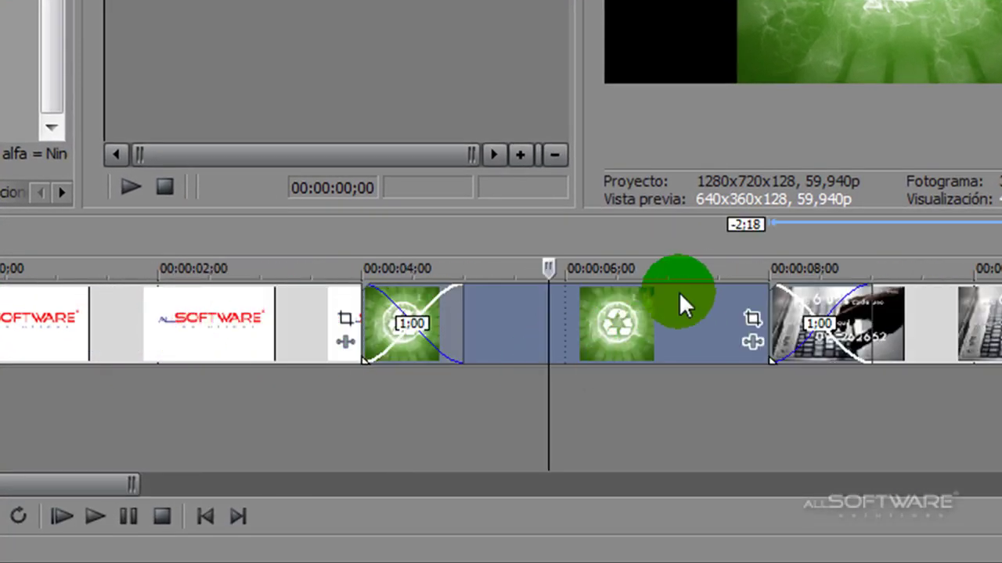
{"action": "left_click", "coordinate": [751, 328]}
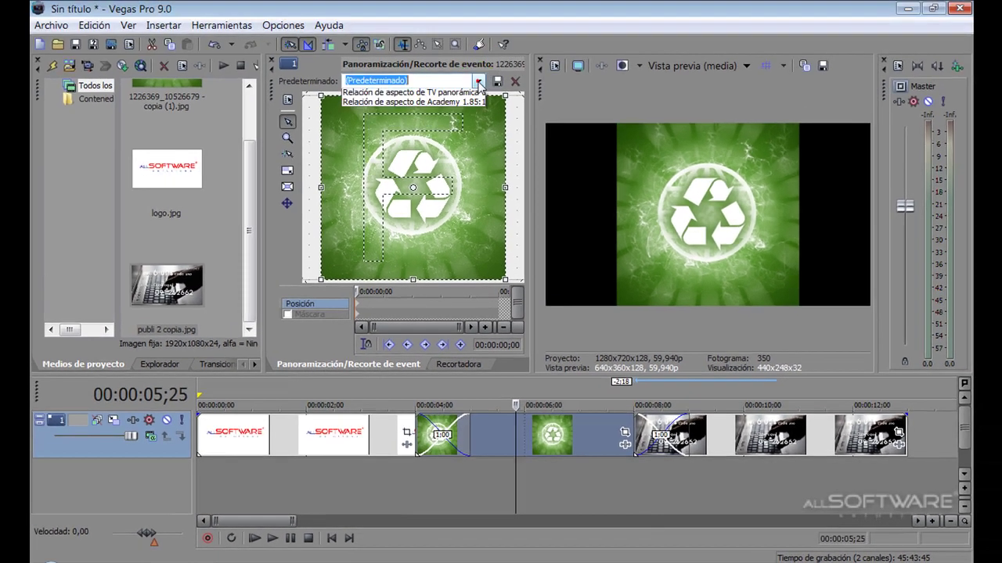
{"action": "left_click", "coordinate": [477, 81]}
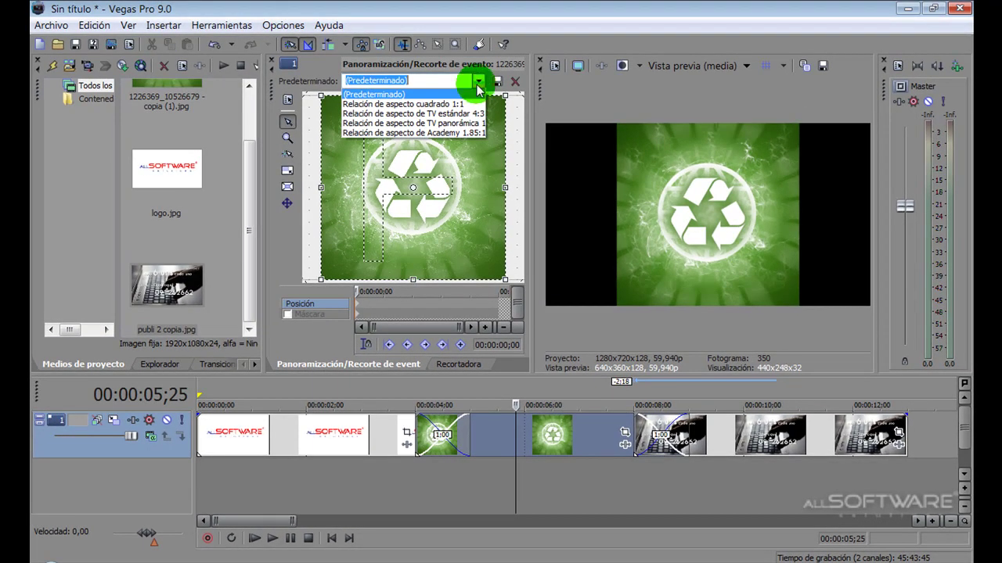
{"action": "left_click", "coordinate": [440, 126]}
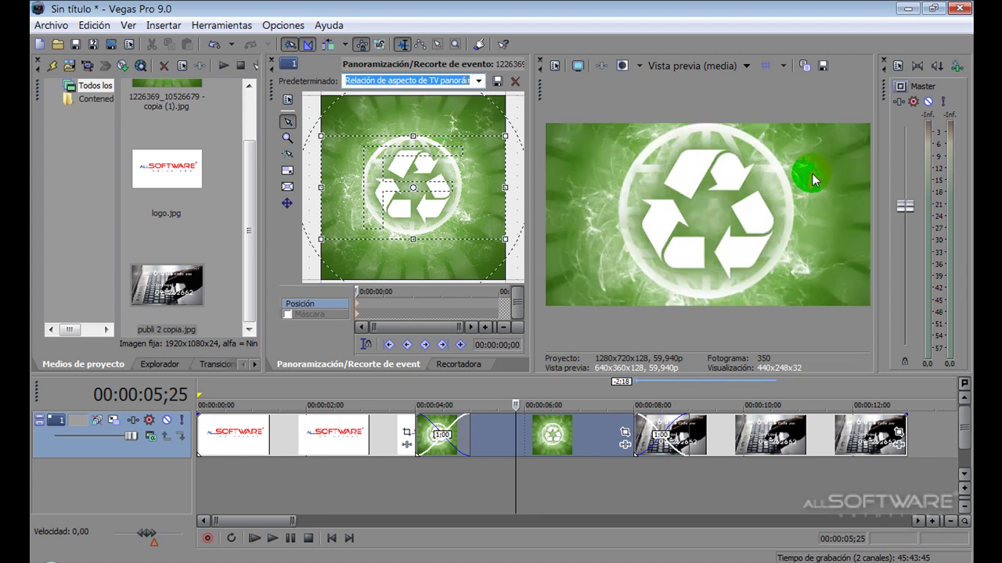
Step: Place the playhead at 00:00:02;20 on the logo clip and open that clip's Pan/Crop settings
{"action": "left_click", "coordinate": [514, 485]}
{"action": "left_click_drag", "start_coordinate": [514, 485], "coordinate": [261, 481]}
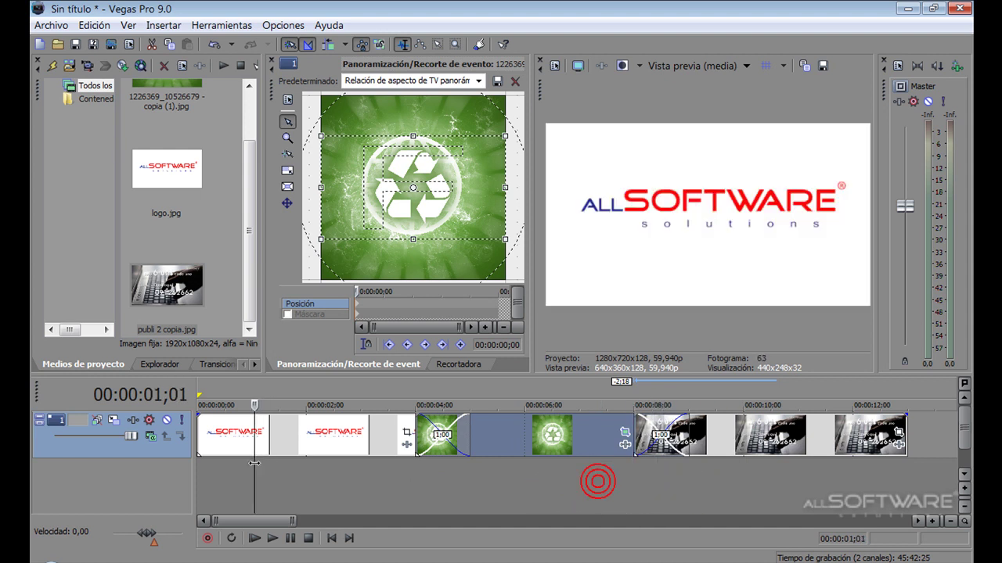
{"action": "scroll", "coordinate": [255, 468], "scroll_direction": "down", "scroll_amount": 2}
{"action": "left_click", "coordinate": [252, 461]}
{"action": "left_click", "coordinate": [245, 441]}
{"action": "left_click", "coordinate": [421, 160]}
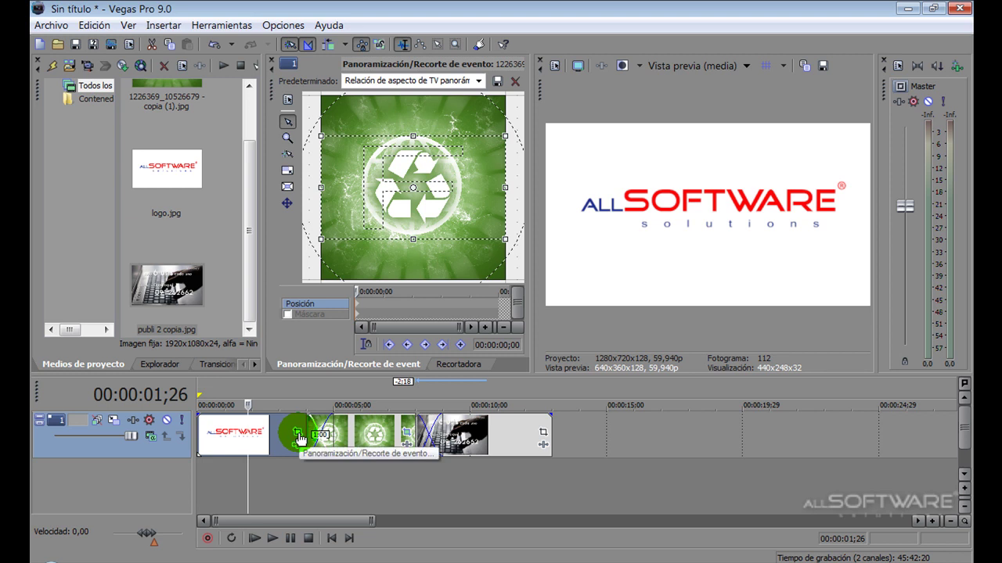
{"action": "left_click", "coordinate": [238, 434]}
{"action": "left_click", "coordinate": [477, 436]}
{"action": "left_click", "coordinate": [363, 435]}
{"action": "left_click", "coordinate": [270, 437]}
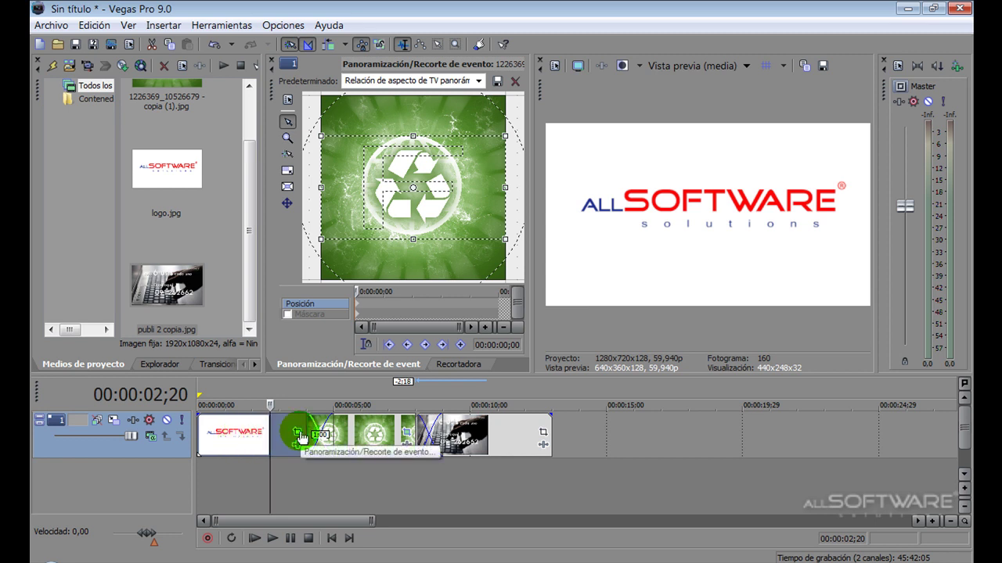
{"action": "left_click", "coordinate": [302, 436]}
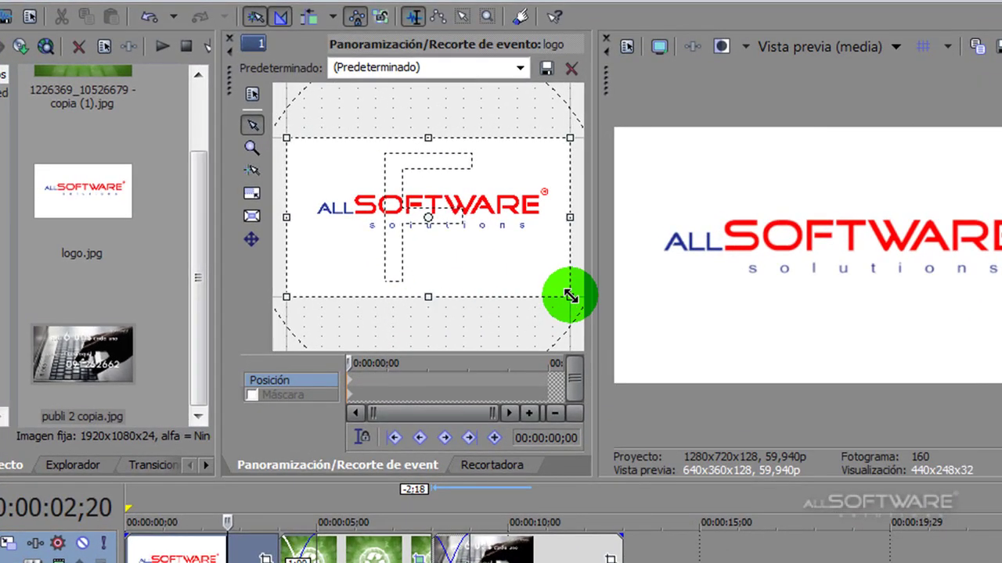
Step: Shrink the logo clip's crop frame to slightly smaller than the image and reposition it around the logo
{"action": "left_click_drag", "start_coordinate": [570, 296], "coordinate": [512, 261]}
{"action": "left_click_drag", "start_coordinate": [511, 262], "coordinate": [534, 275]}
{"action": "left_click_drag", "start_coordinate": [376, 257], "coordinate": [456, 264]}
{"action": "left_click", "coordinate": [362, 395]}
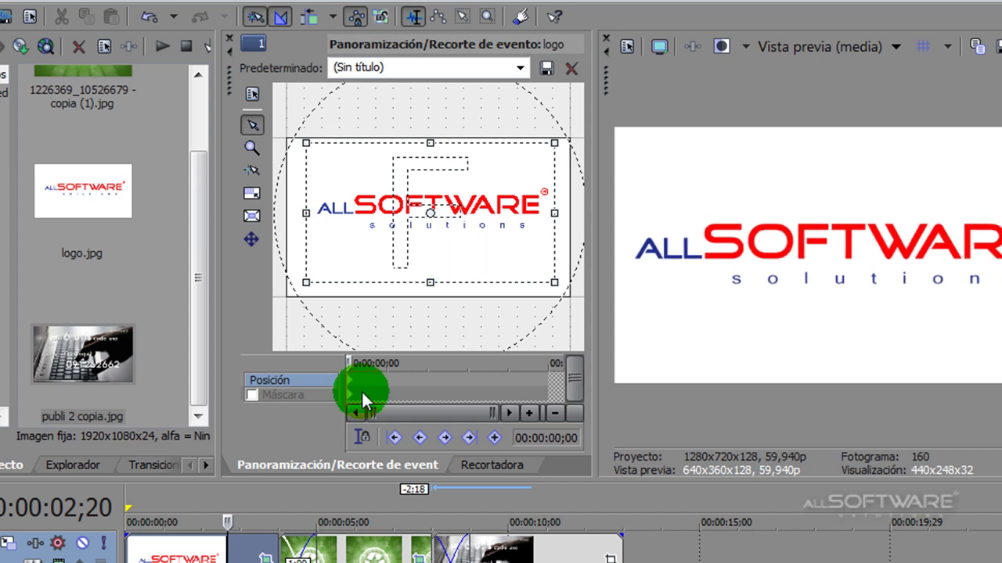
Step: Add a Pan/Crop keyframe at 00:00:02;01 on the logo clip using the default preset (Predeterminado)
{"action": "left_click_drag", "start_coordinate": [354, 386], "coordinate": [426, 366]}
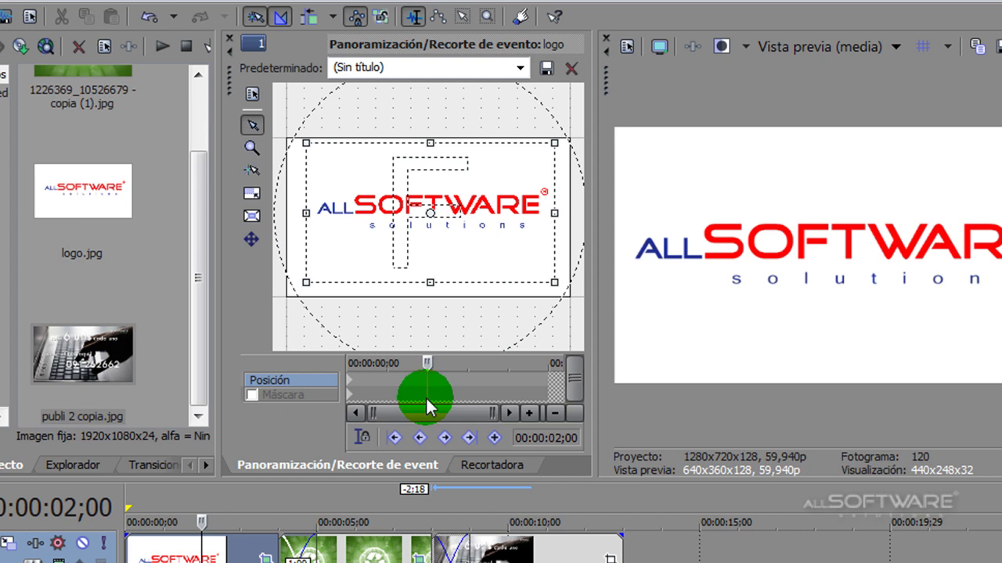
{"action": "left_click", "coordinate": [429, 364]}
{"action": "left_click_drag", "start_coordinate": [471, 368], "coordinate": [431, 372]}
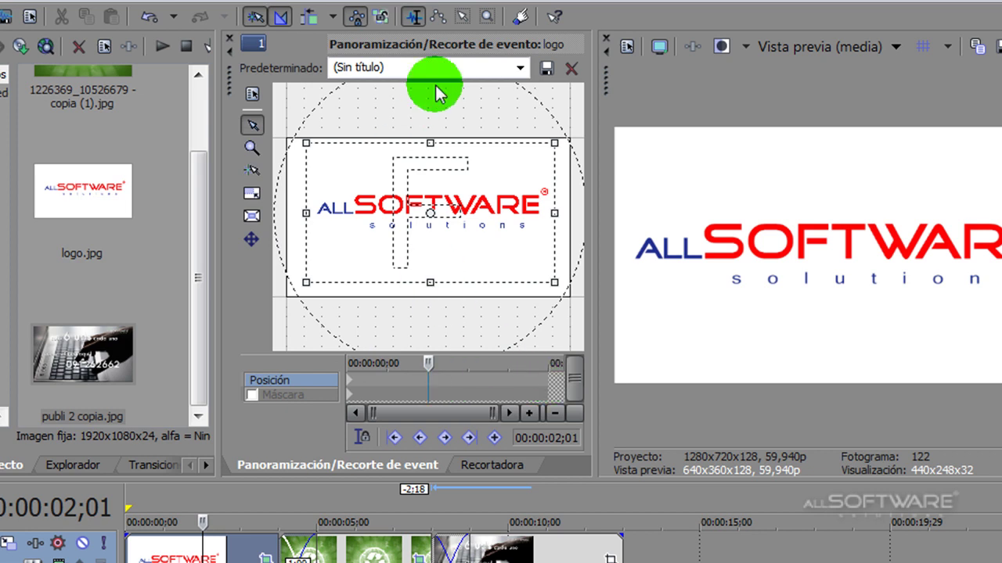
{"action": "left_click", "coordinate": [519, 69]}
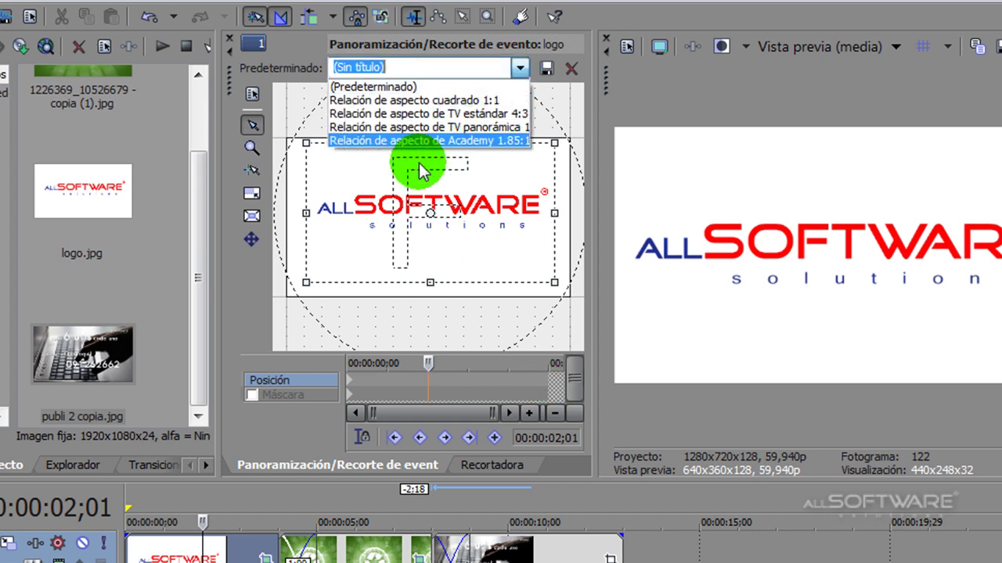
{"action": "left_click", "coordinate": [390, 86]}
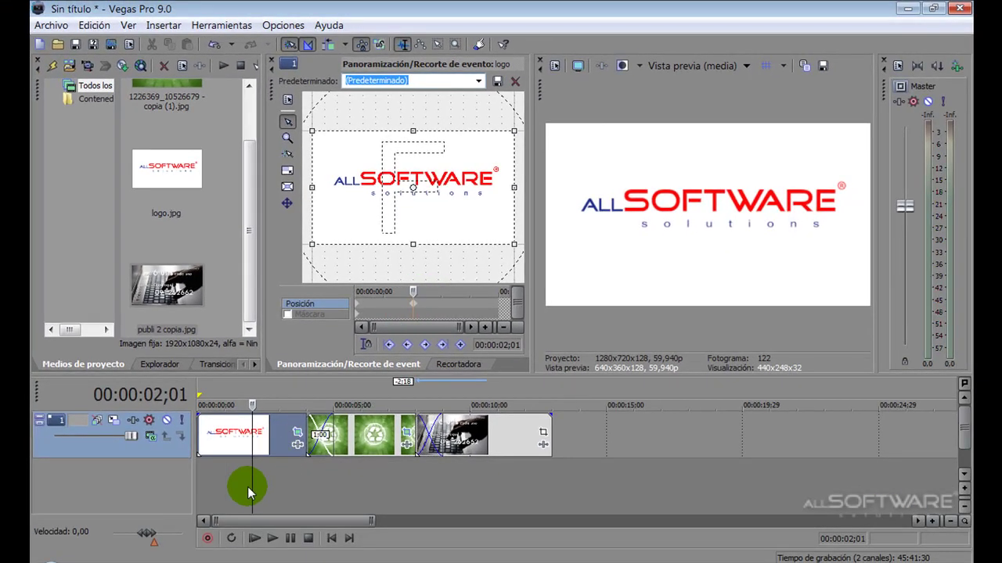
Step: Move the logo clip's 00:00:02;01 Pan/Crop keyframe to the end of the clip
{"action": "left_click_drag", "start_coordinate": [250, 485], "coordinate": [284, 490]}
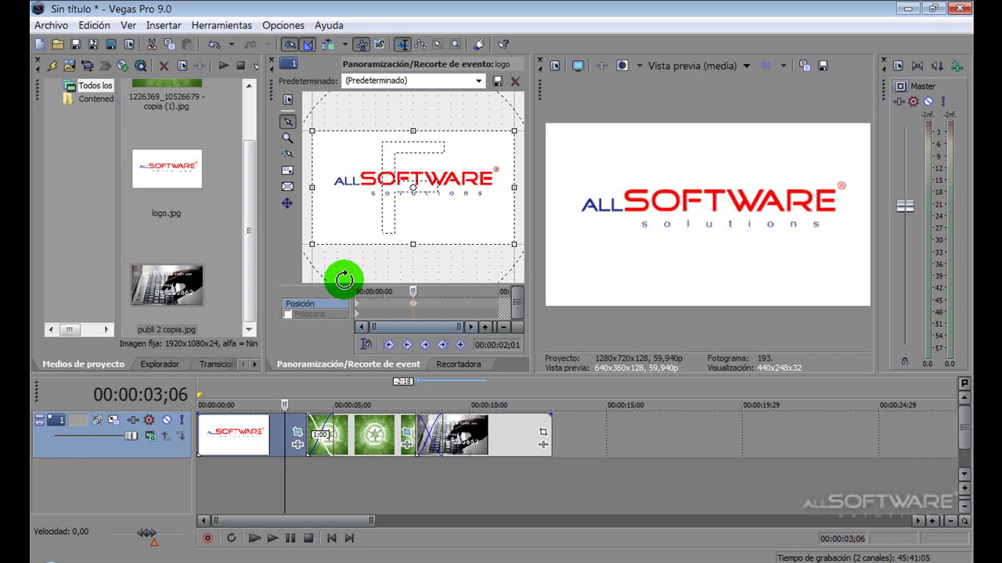
{"action": "left_click", "coordinate": [415, 310]}
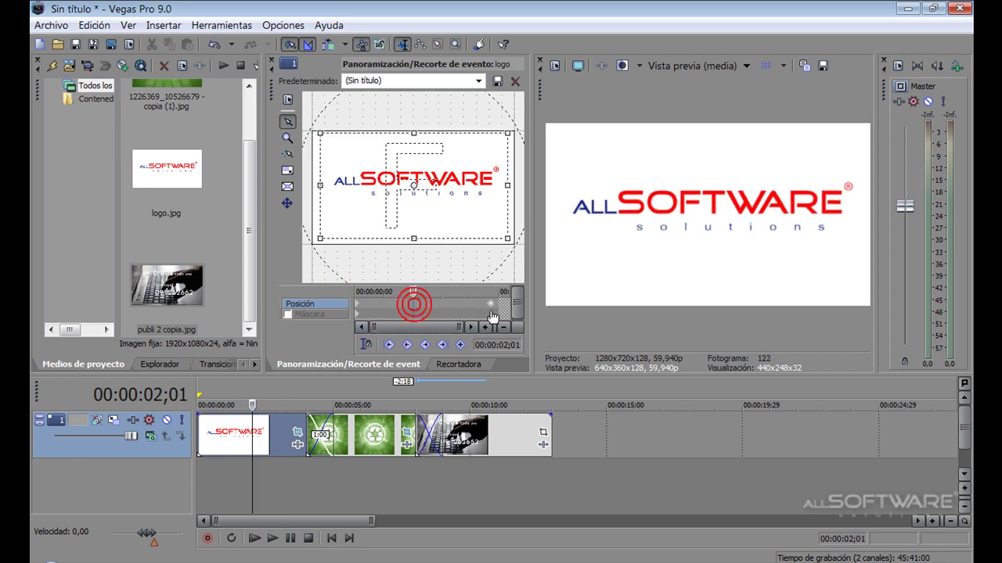
{"action": "left_click", "coordinate": [411, 296]}
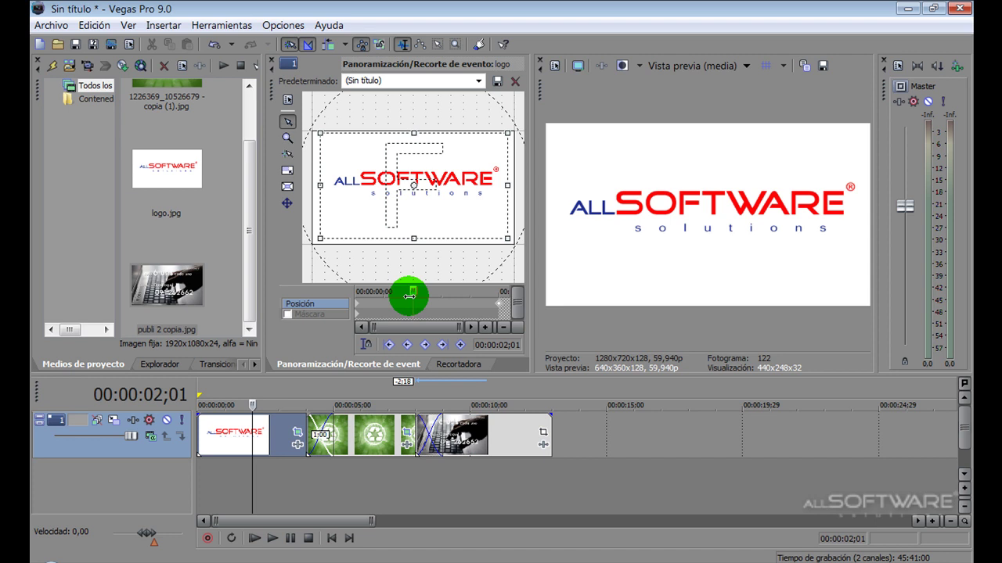
{"action": "left_click", "coordinate": [385, 453]}
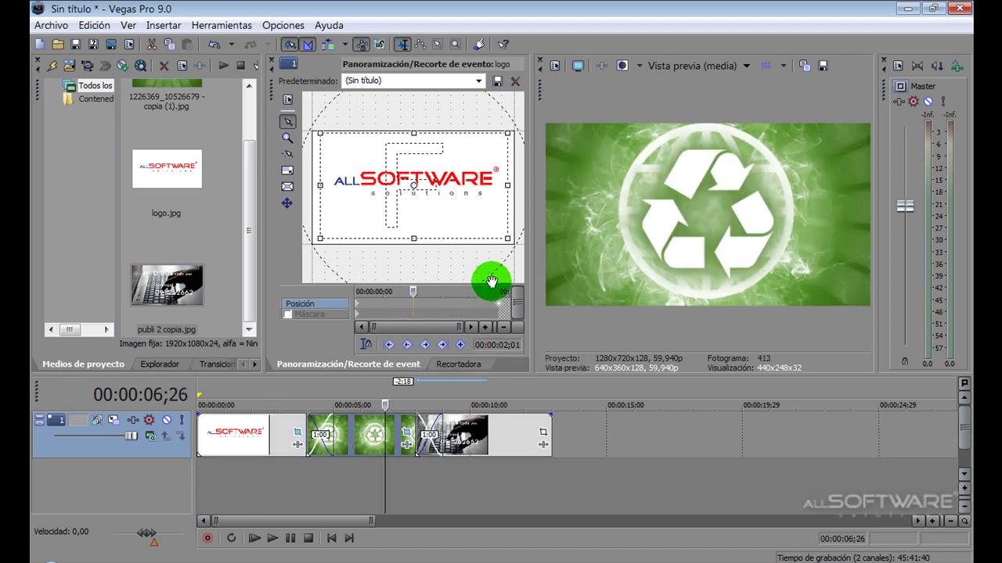
{"action": "left_click", "coordinate": [501, 311]}
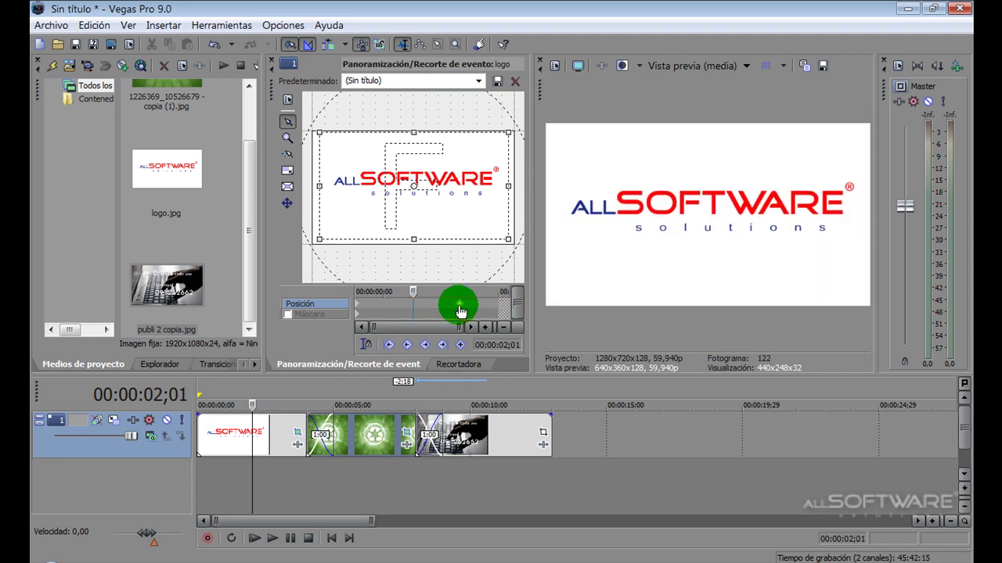
{"action": "left_click_drag", "start_coordinate": [413, 311], "coordinate": [501, 306]}
Step: Open the recycling clip's Pan/Crop settings, then shrink the crop frame and reposition it around the recycling symbol
{"action": "left_click", "coordinate": [364, 434]}
{"action": "left_click", "coordinate": [409, 442]}
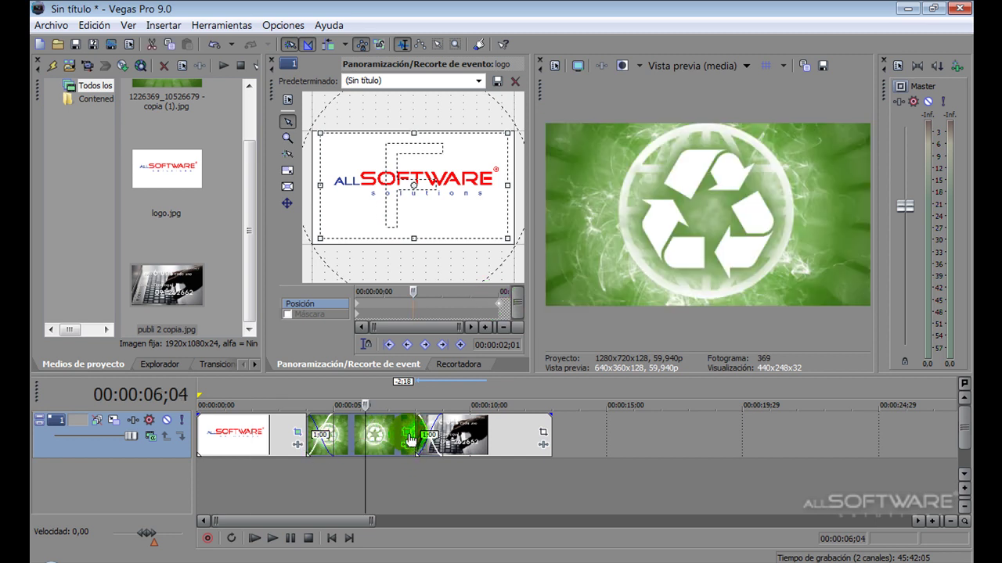
{"action": "left_click", "coordinate": [406, 431]}
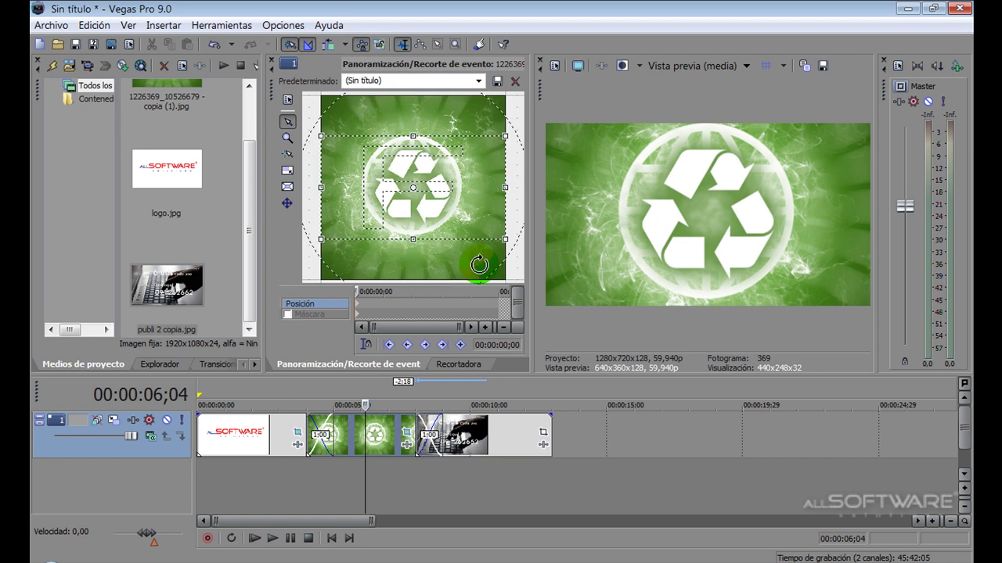
{"action": "left_click_drag", "start_coordinate": [503, 238], "coordinate": [465, 217]}
{"action": "left_click_drag", "start_coordinate": [438, 180], "coordinate": [454, 198]}
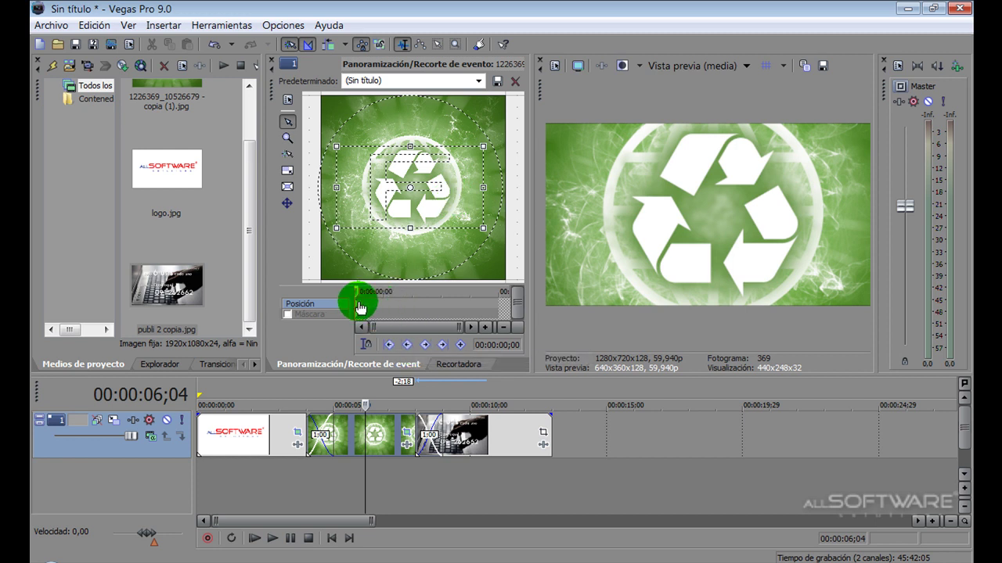
Step: Add a Pan/Crop keyframe at 00:00:02;00 on the recycling clip with the widescreen TV aspect ratio preset (Relación de aspecto de TV panorámica)
{"action": "left_click", "coordinate": [362, 307]}
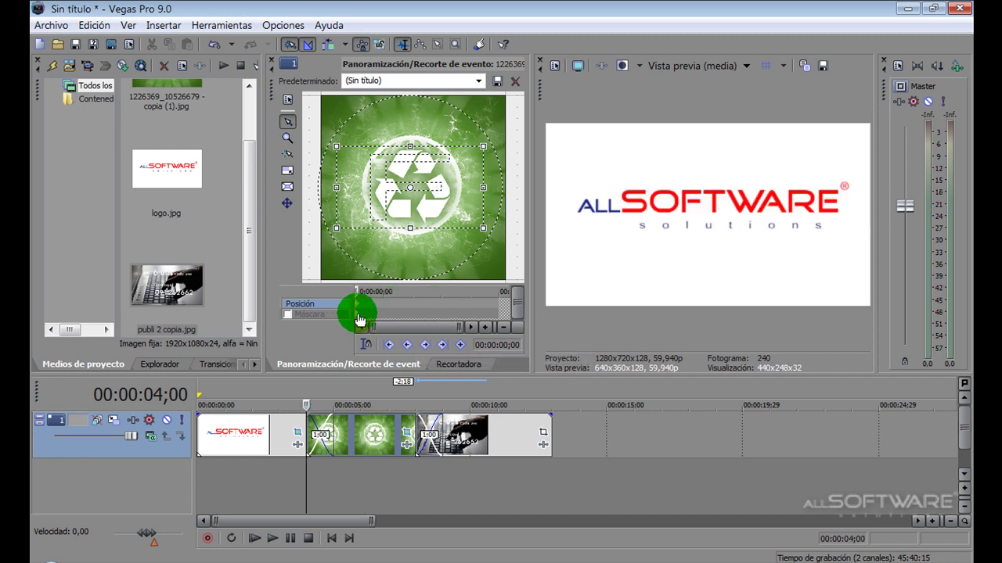
{"action": "left_click", "coordinate": [378, 448]}
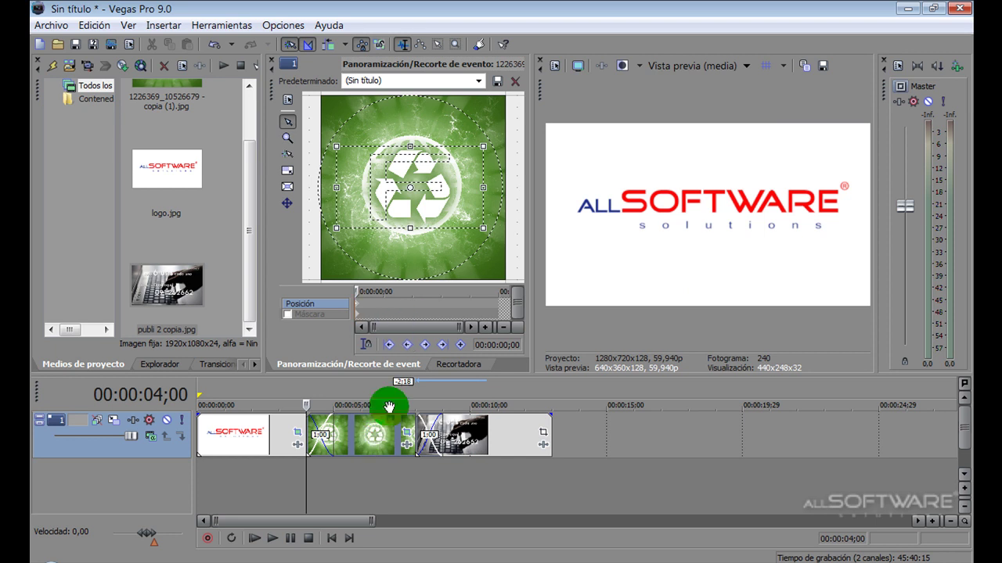
{"action": "left_click", "coordinate": [378, 448]}
{"action": "left_click", "coordinate": [413, 311]}
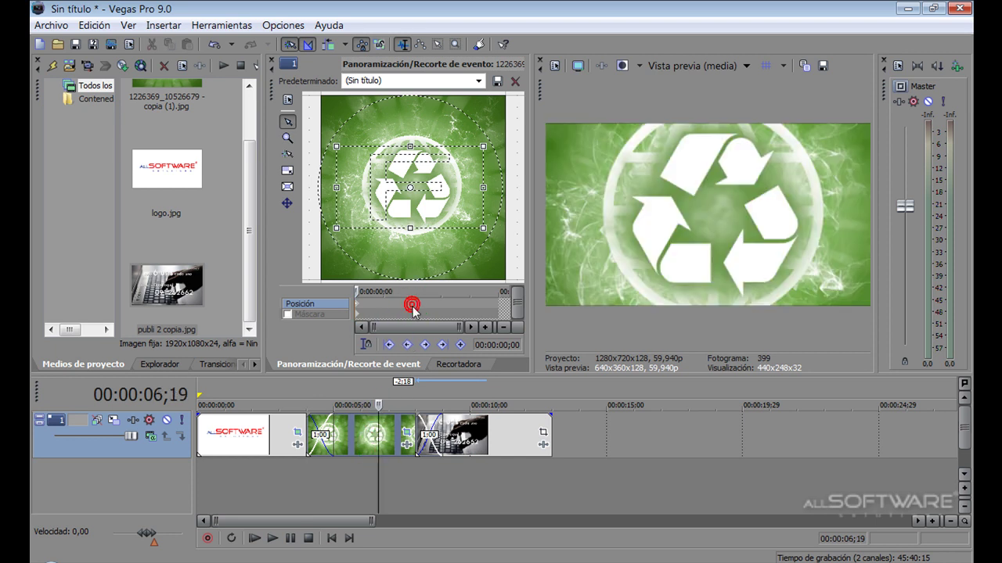
{"action": "left_click", "coordinate": [479, 81]}
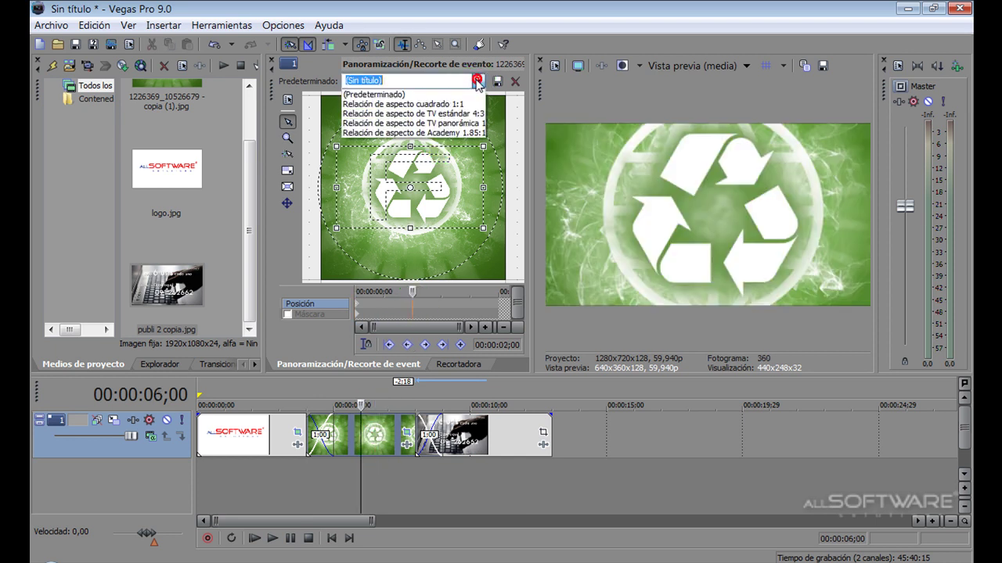
{"action": "left_click", "coordinate": [391, 95]}
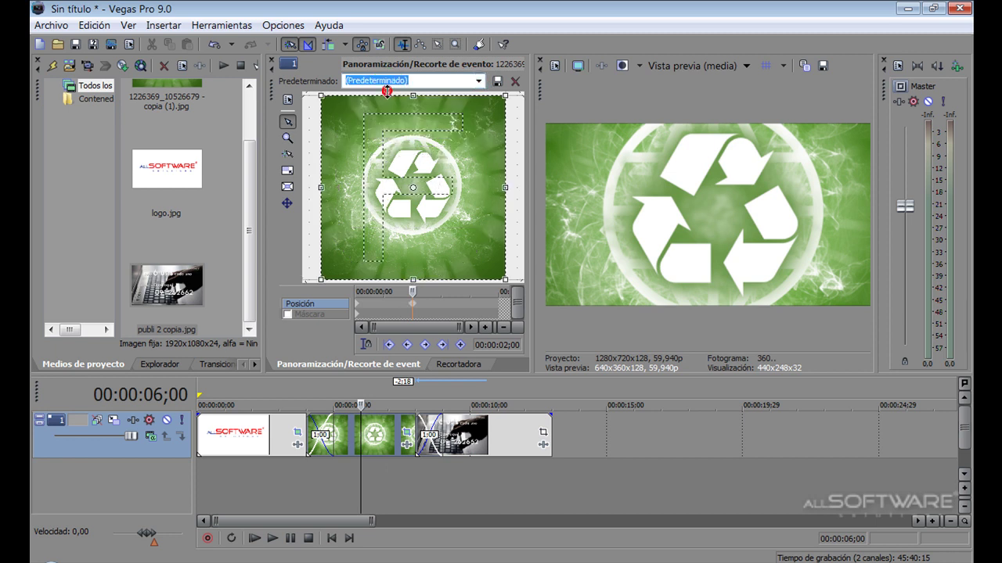
{"action": "left_click", "coordinate": [479, 81]}
{"action": "left_click", "coordinate": [442, 123]}
Step: Move the recycling clip's 00:00:02;00 Pan/Crop keyframe to the end of the clip
{"action": "left_click", "coordinate": [413, 305]}
{"action": "left_click", "coordinate": [358, 306]}
{"action": "left_click_drag", "start_coordinate": [357, 303], "coordinate": [381, 305]}
{"action": "left_click", "coordinate": [443, 305]}
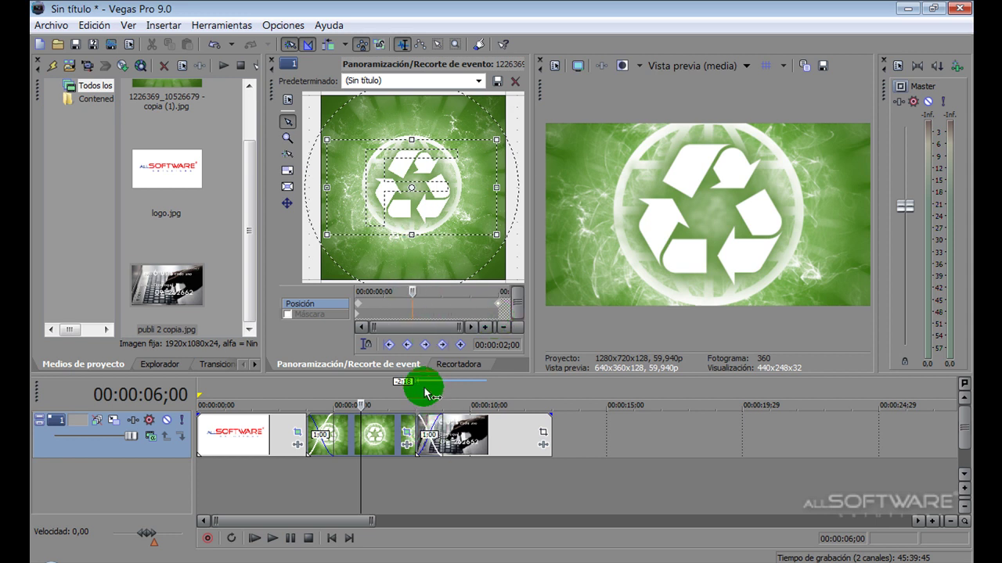
Step: Enlarge the video preview and play back the slideshow to check the crossfades and Pan/Crop animations
{"action": "scroll", "coordinate": [348, 461], "scroll_direction": "down", "scroll_amount": 2}
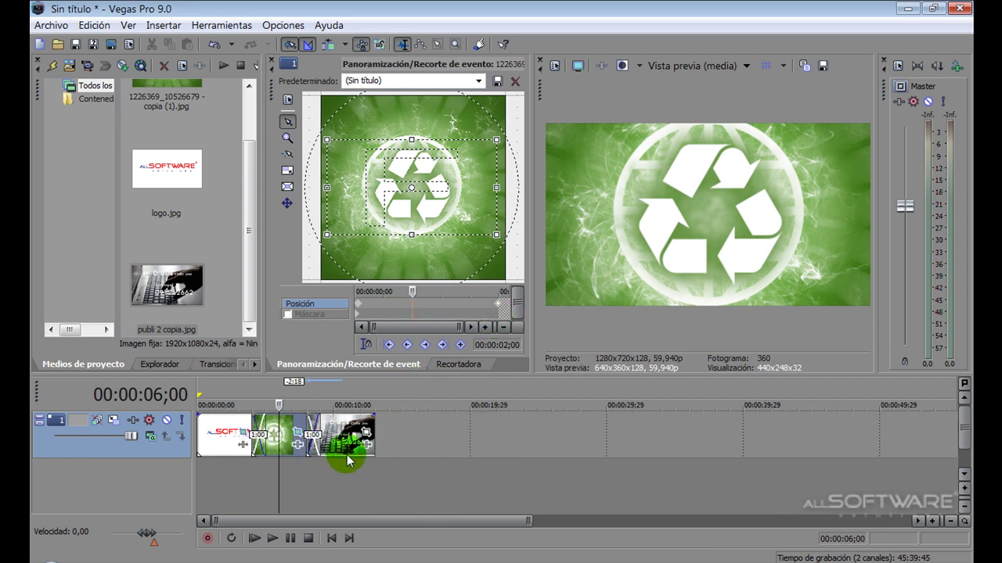
{"action": "scroll", "coordinate": [346, 460], "scroll_direction": "down", "scroll_amount": 2}
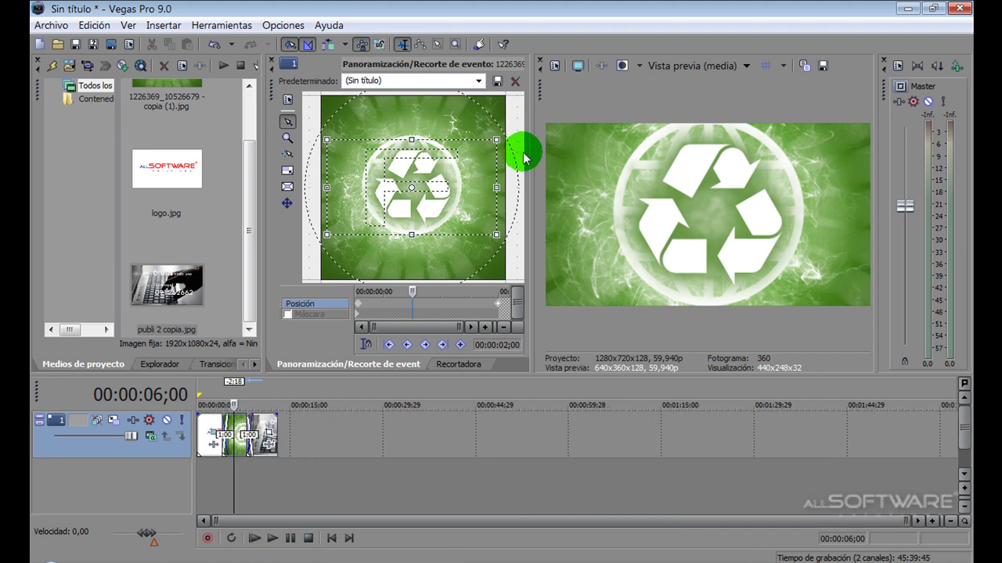
{"action": "left_click", "coordinate": [538, 72]}
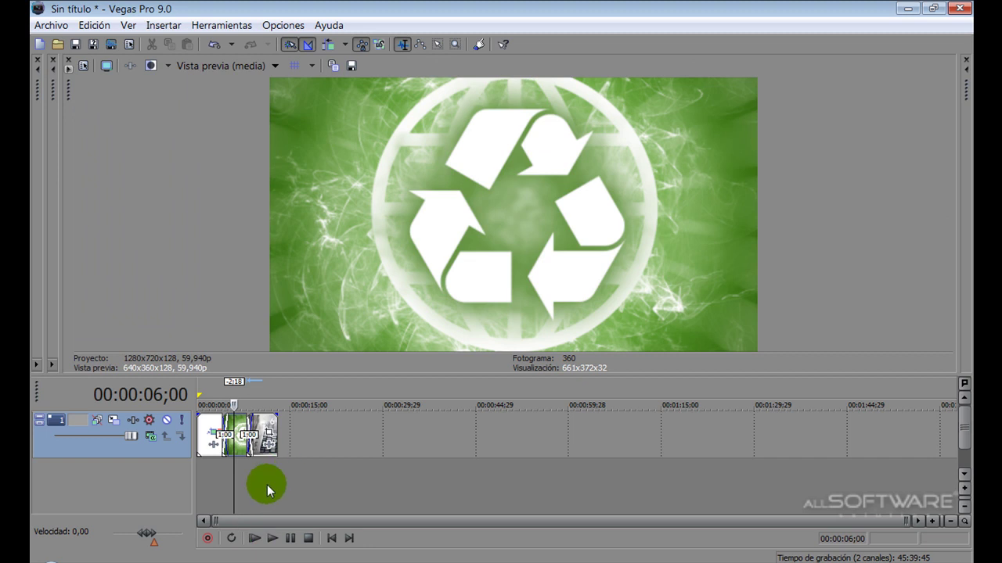
{"action": "left_click", "coordinate": [255, 539]}
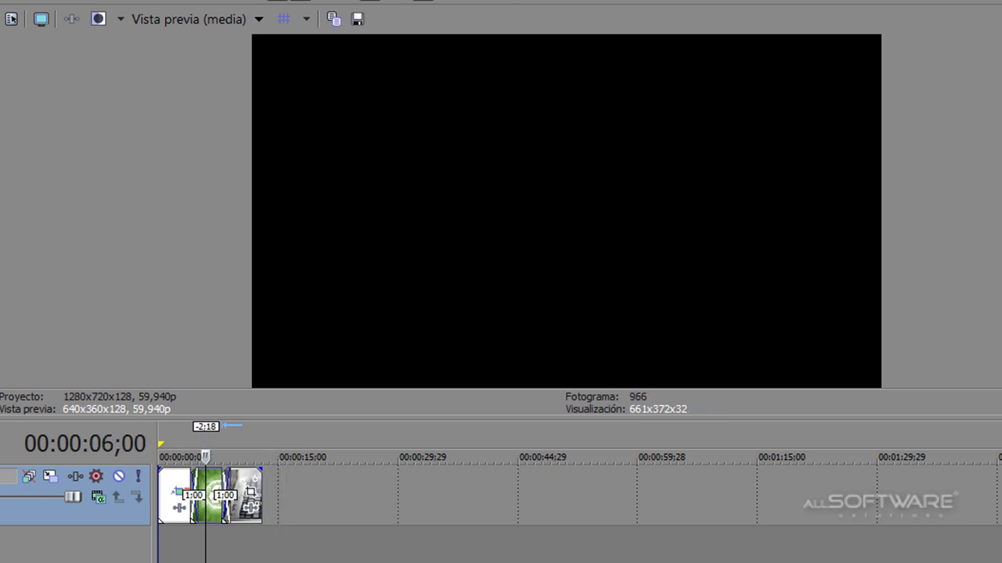
{"action": "key", "text": "space"}
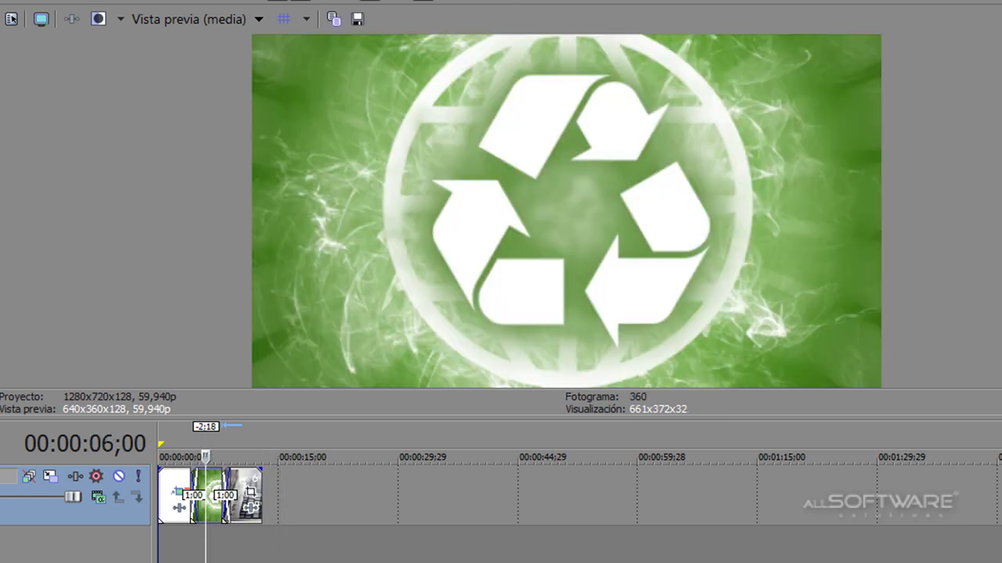
{"action": "key", "text": "space"}
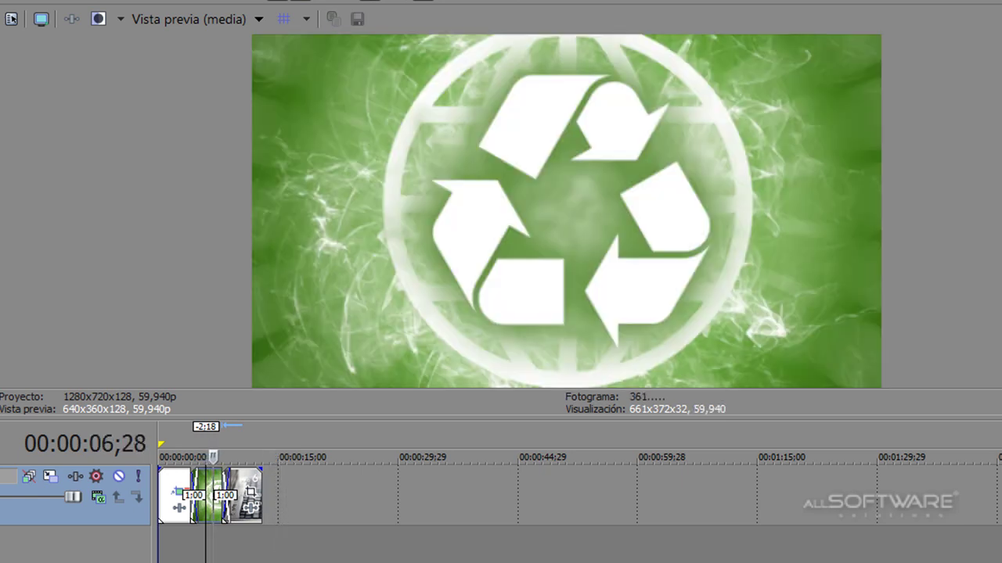